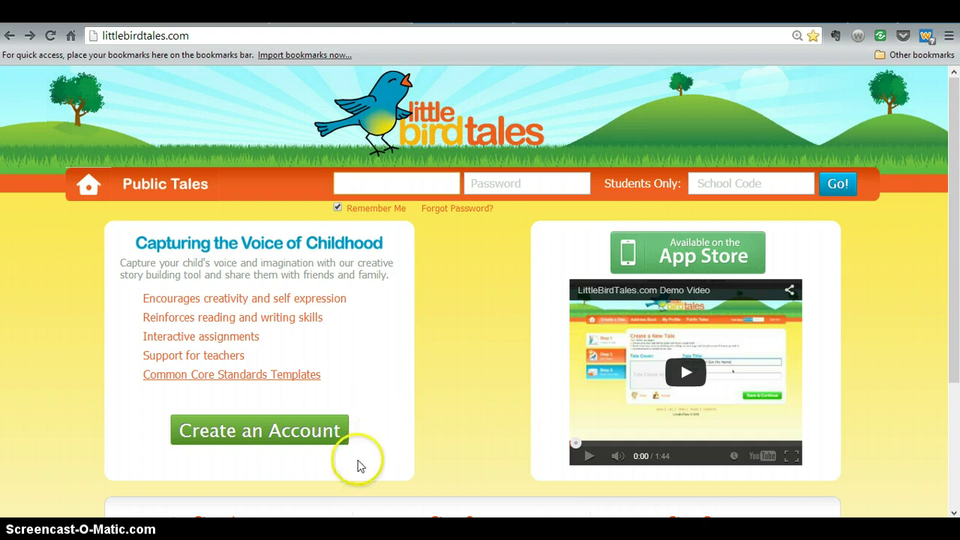
Step: Review the fields and account types on the account sign-up form, and return to the home page
click(255, 439)
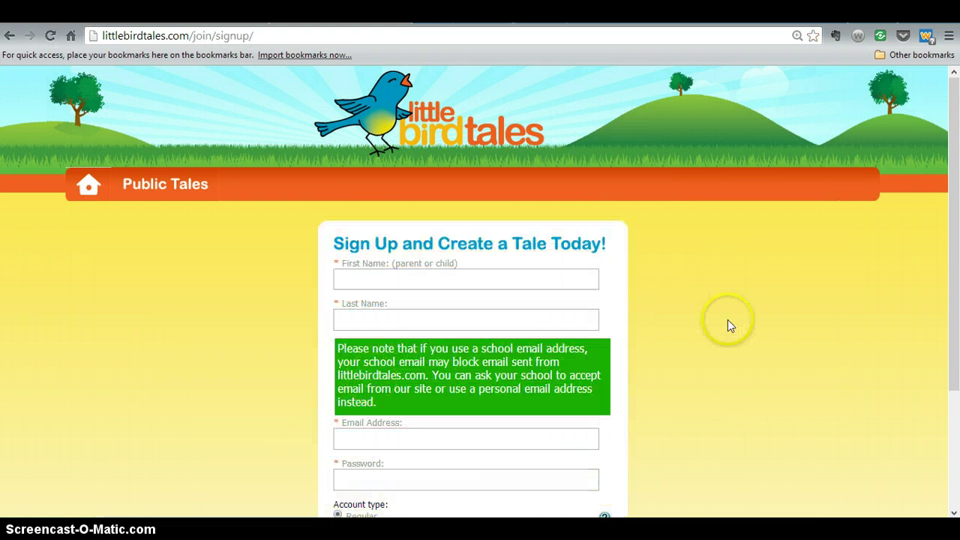
drag(954, 223, 957, 330)
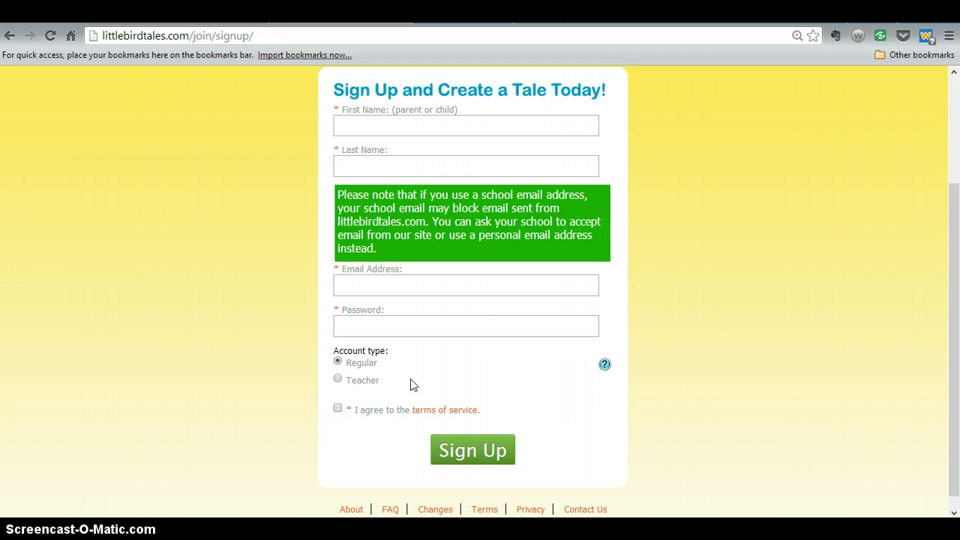
click(89, 492)
drag(953, 379, 957, 234)
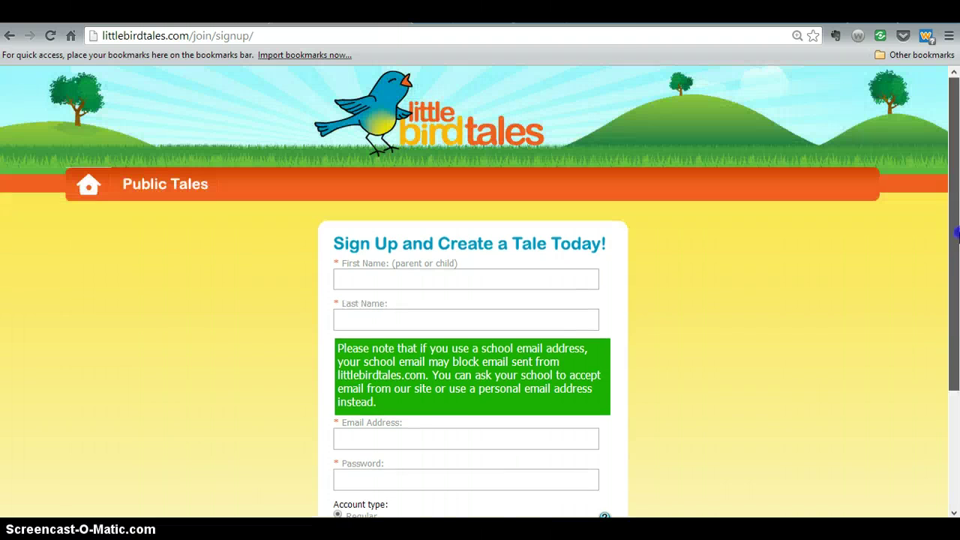
click(9, 36)
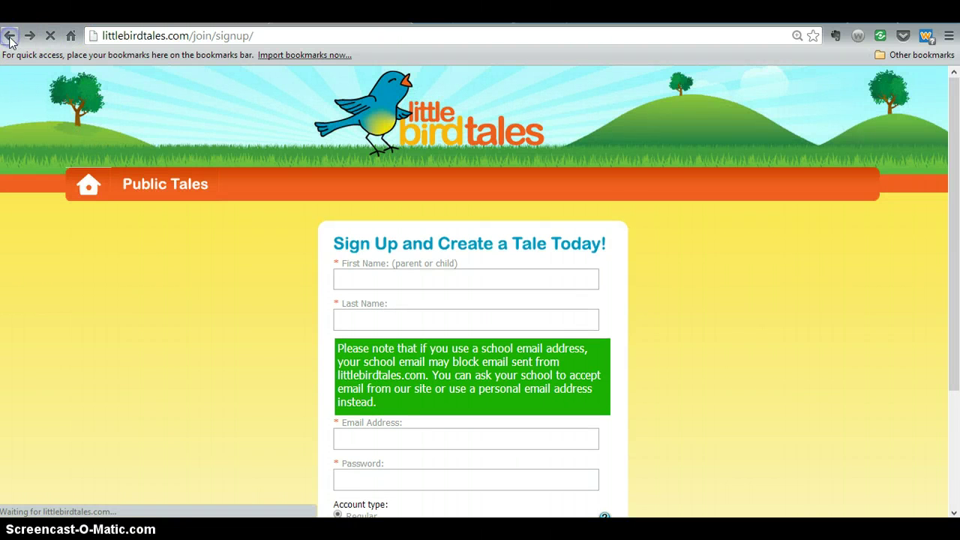
Step: Sign in to the site with the saved account e-mail and password
click(390, 184)
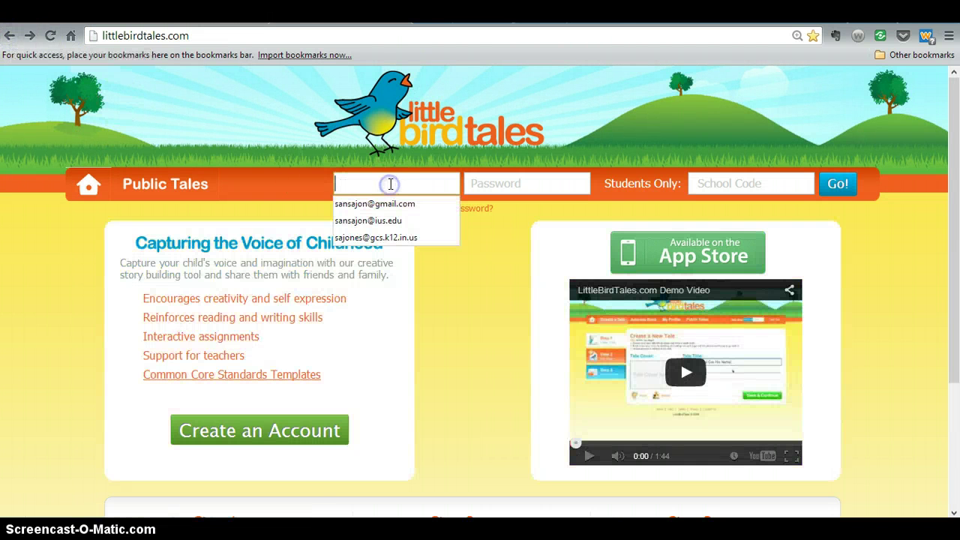
click(390, 203)
click(539, 194)
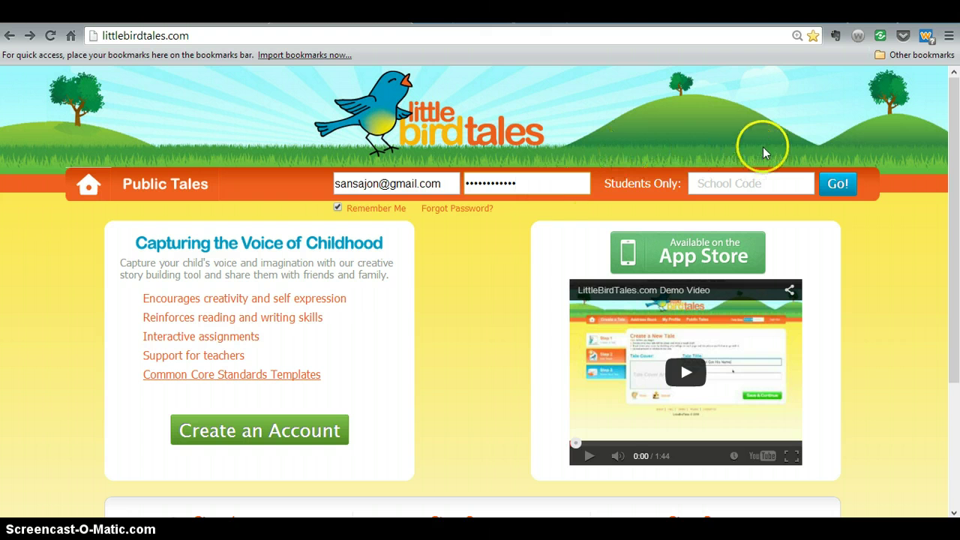
click(837, 186)
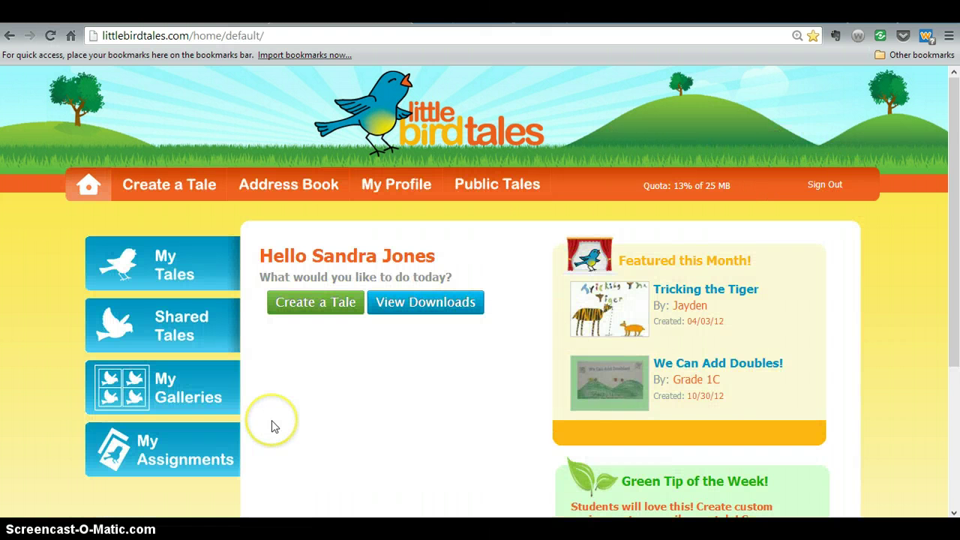
Step: Create a new tale and set its title to "Cats and Dogs"
click(283, 306)
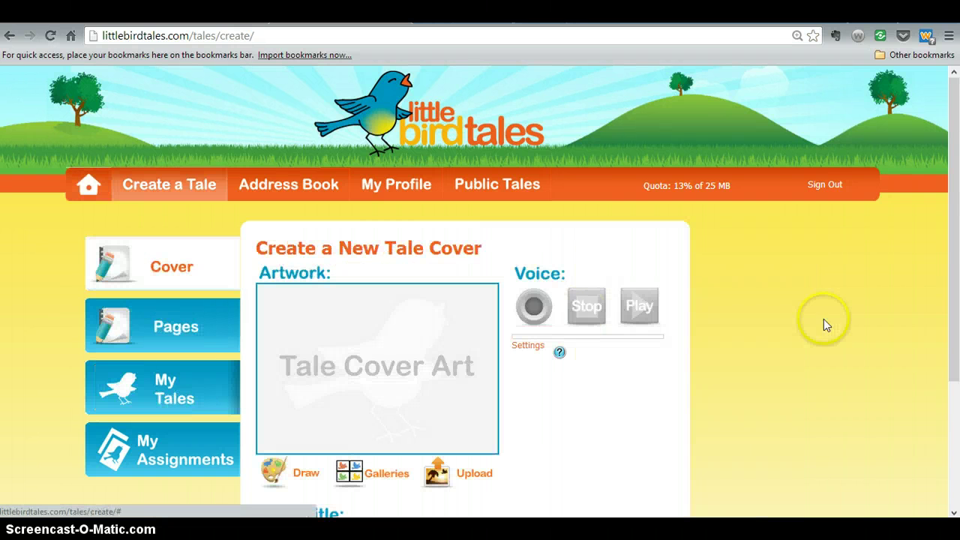
drag(958, 229, 958, 305)
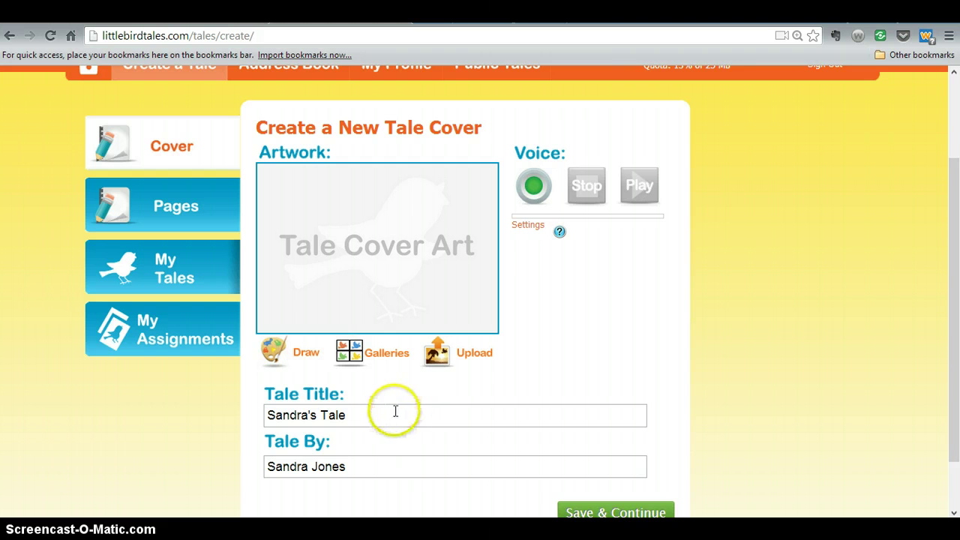
drag(351, 423, 231, 423)
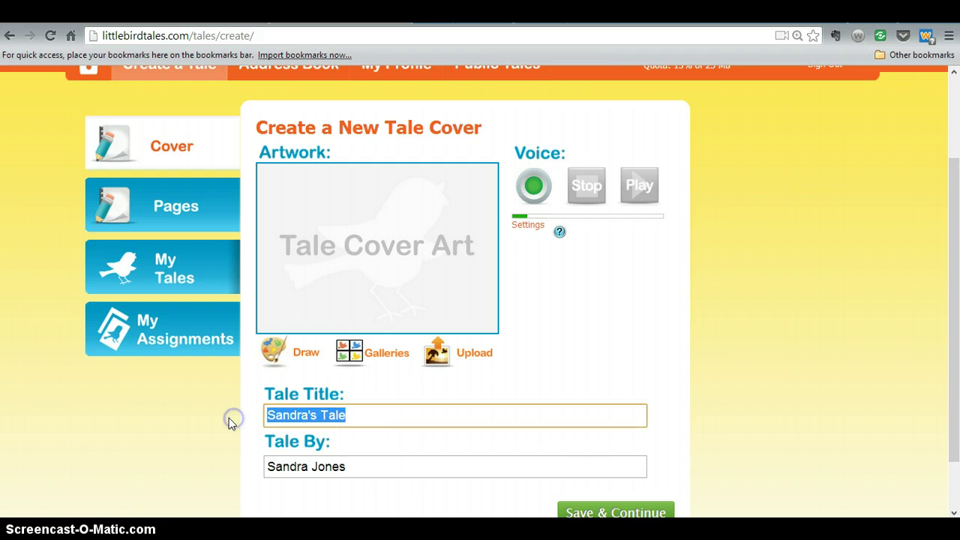
text(Ca)
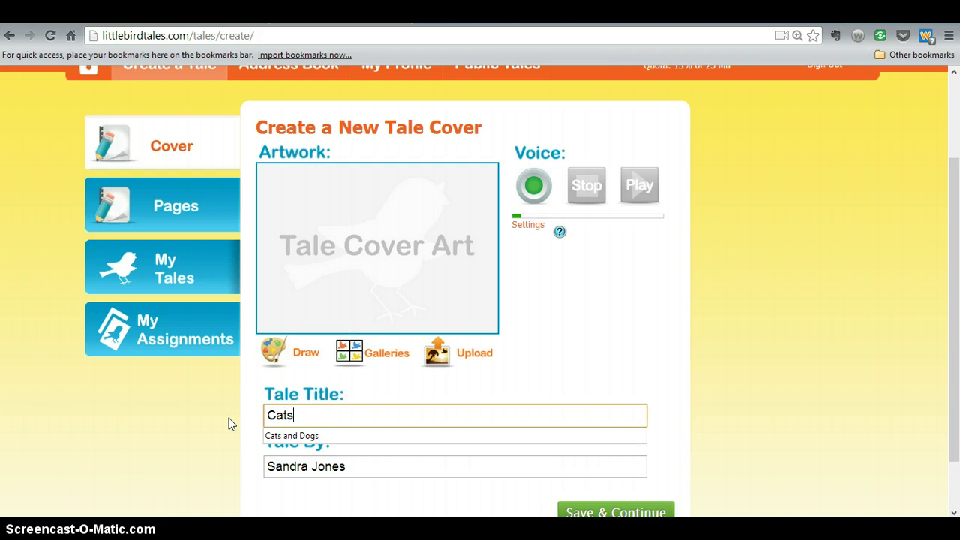
text(ts)
click(283, 435)
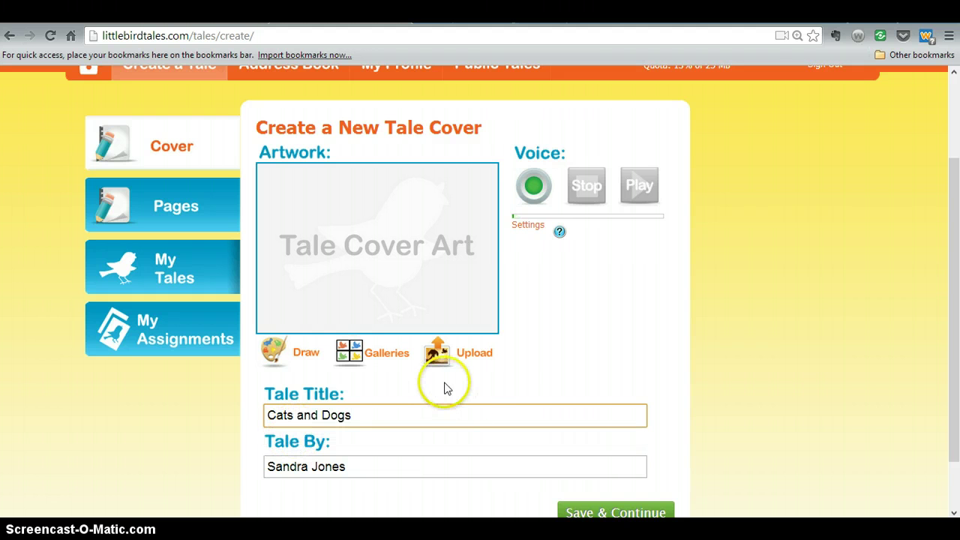
Step: Upload the "cat and dog" picture as the tale's cover art and save the cover to continue to the pages
click(436, 357)
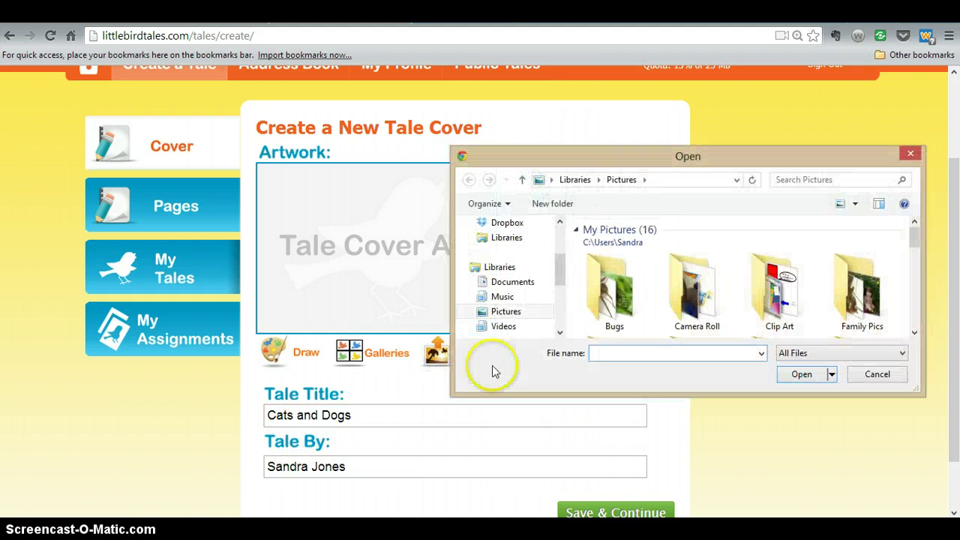
click(913, 332)
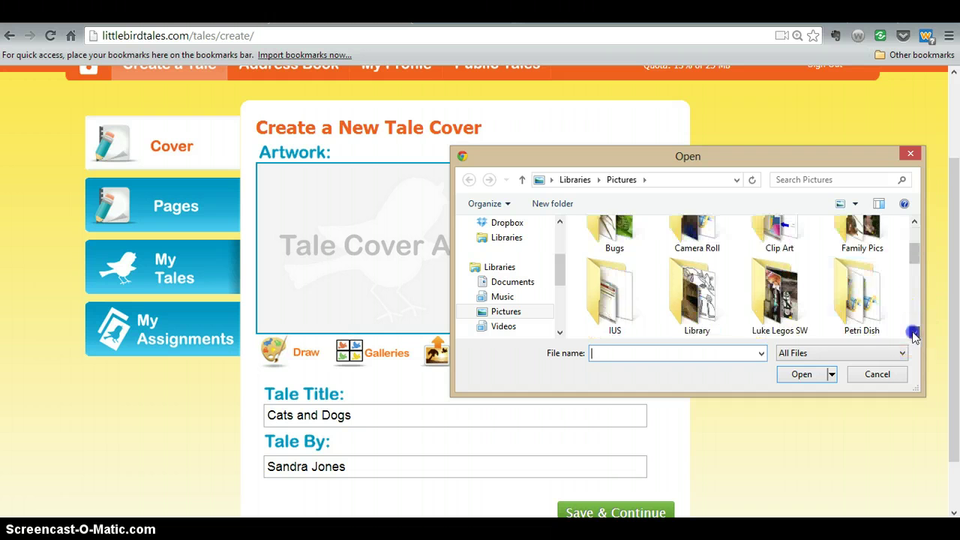
click(913, 332)
click(914, 332)
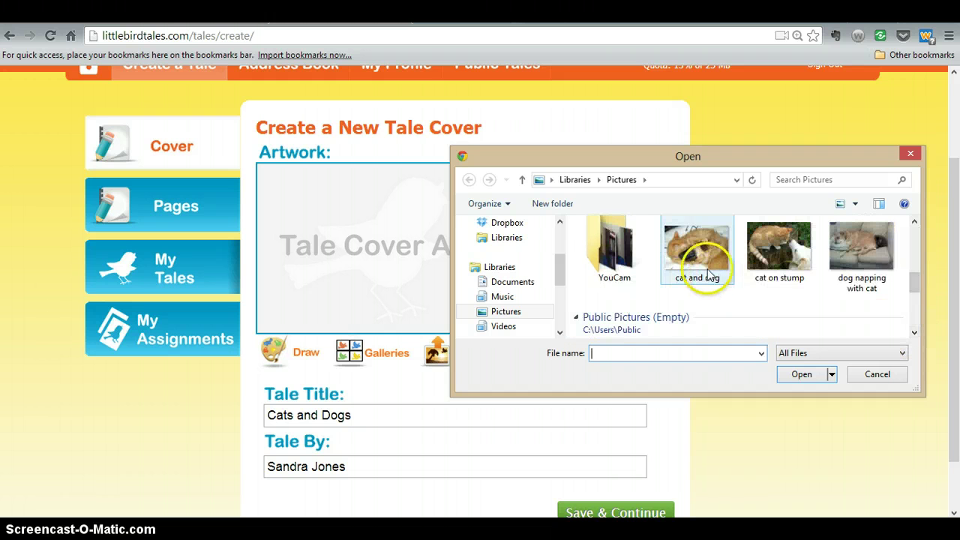
click(697, 255)
click(793, 374)
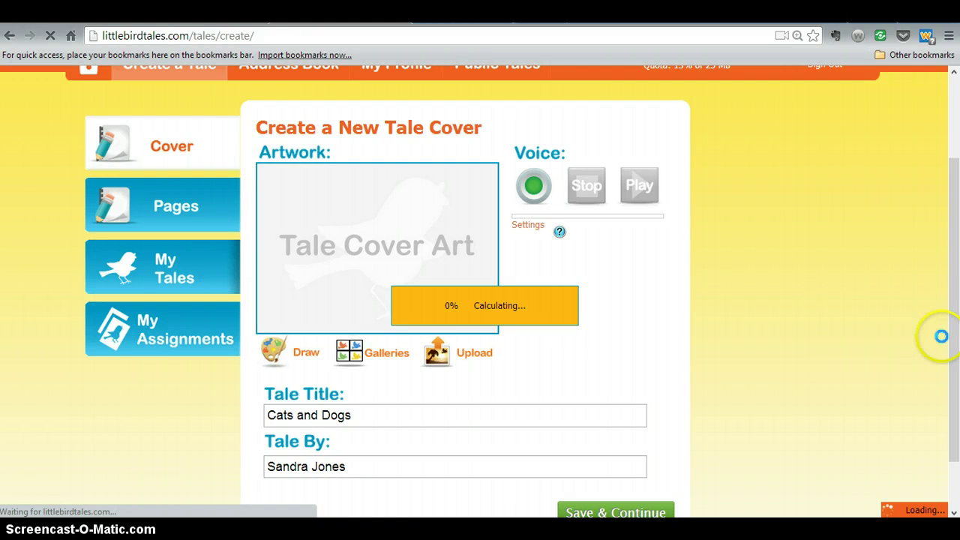
drag(952, 315, 953, 355)
click(618, 450)
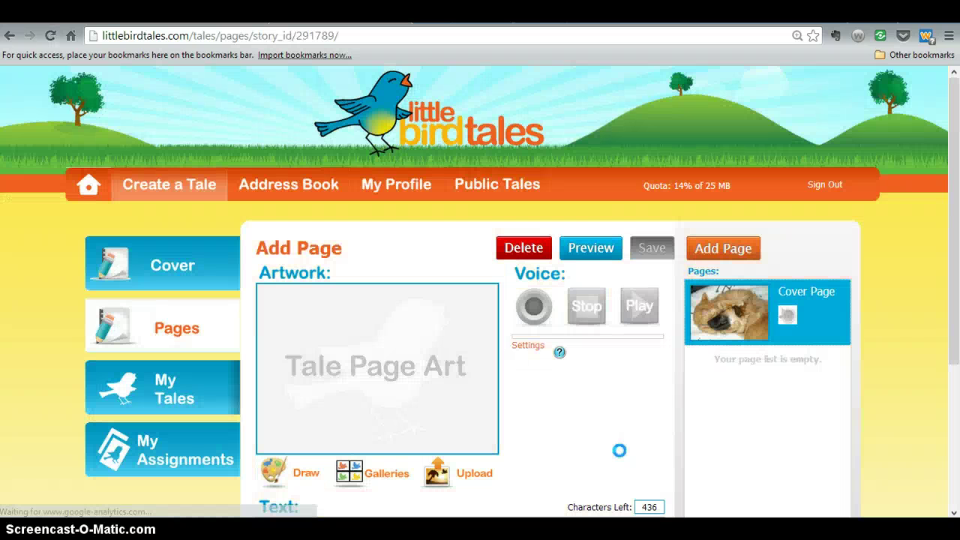
Step: Add a page to the tale and upload the "cat on stump" picture as its artwork
scroll(947, 279, down, 1)
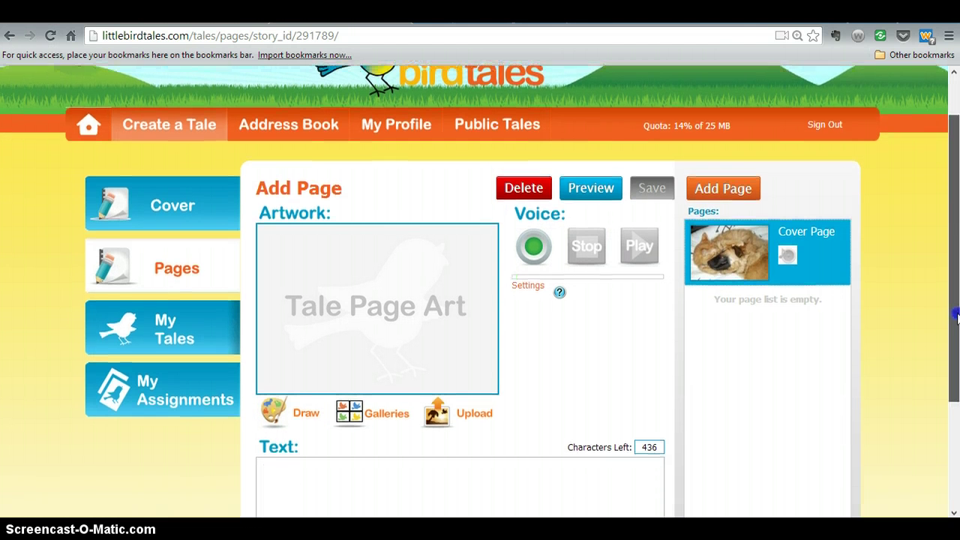
click(740, 191)
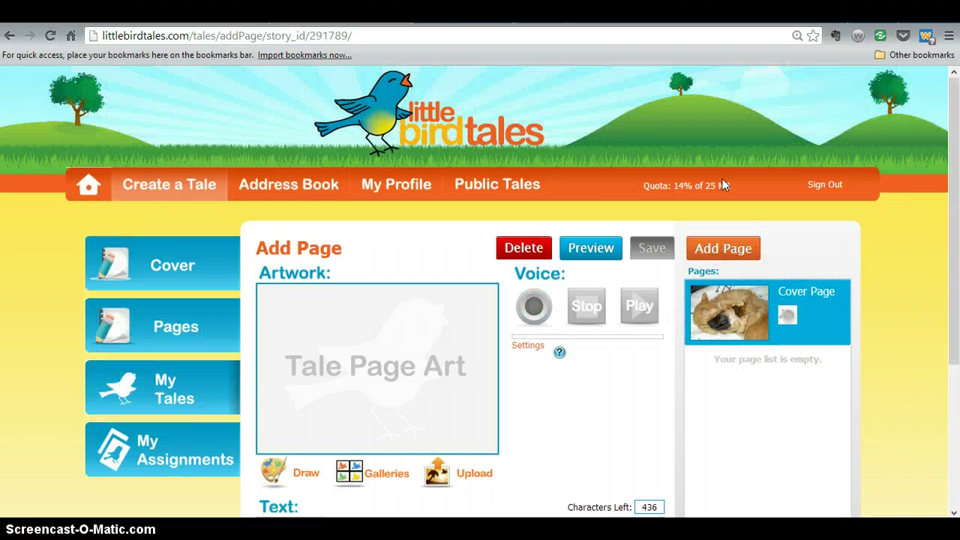
click(954, 189)
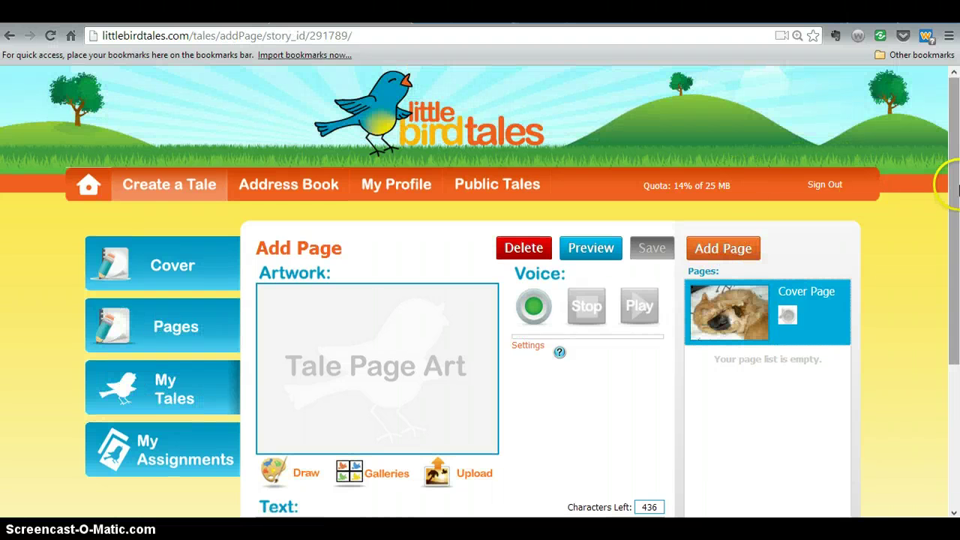
drag(954, 180, 956, 255)
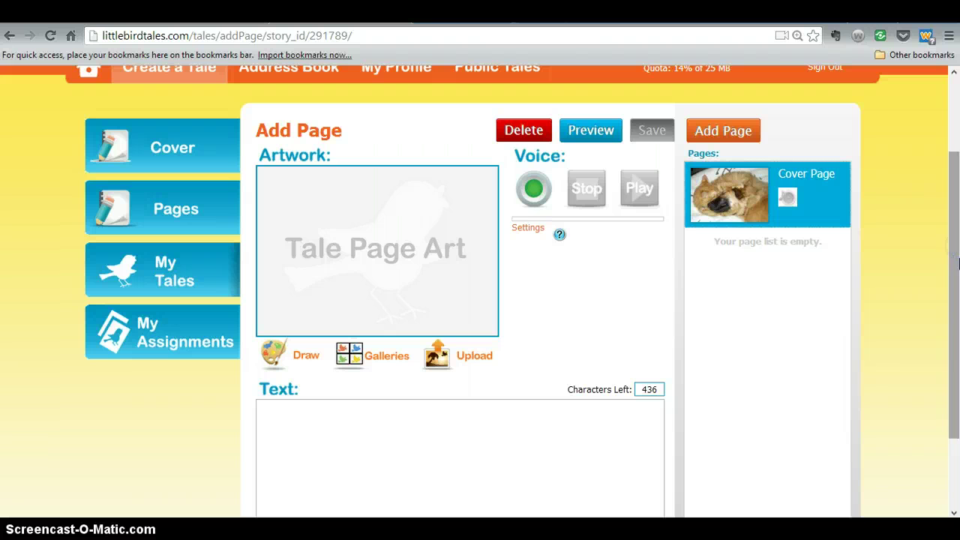
click(446, 361)
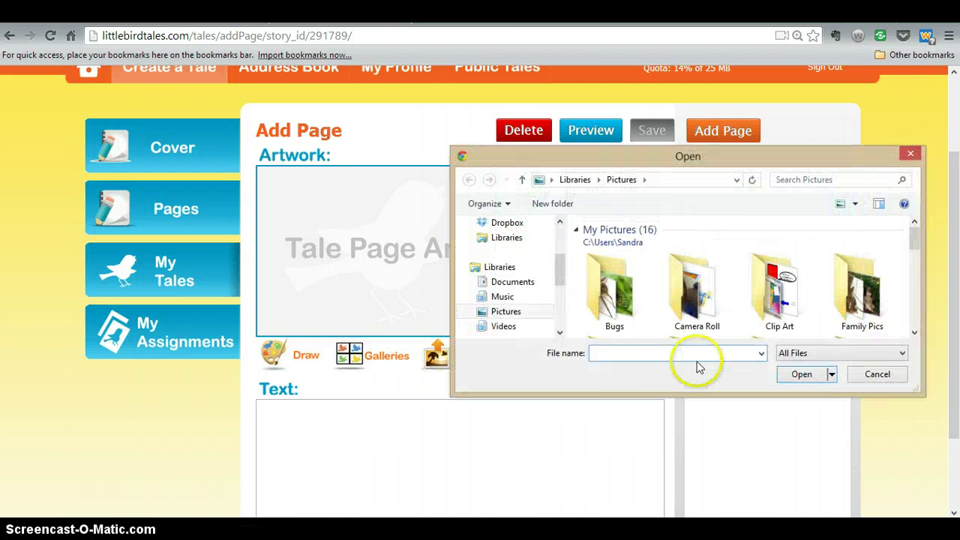
drag(915, 234, 921, 285)
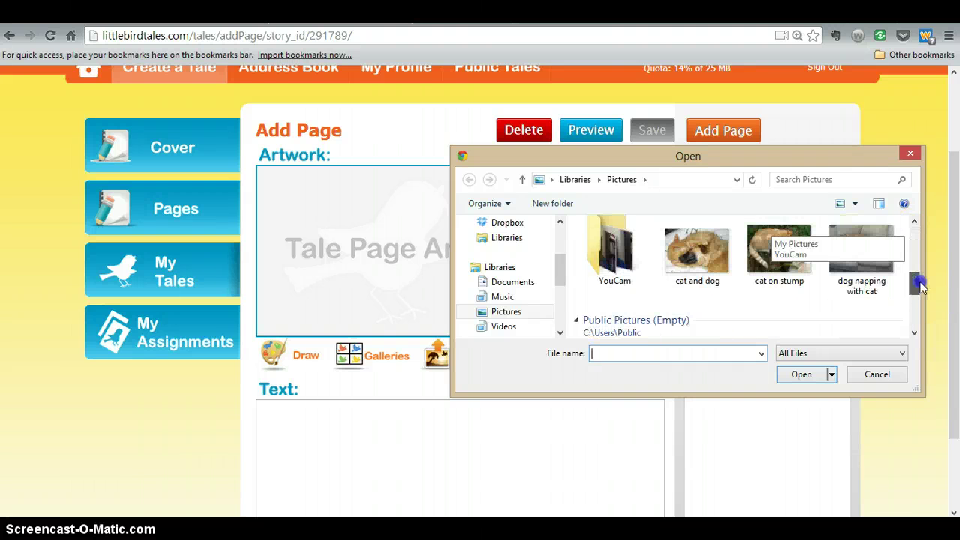
click(780, 257)
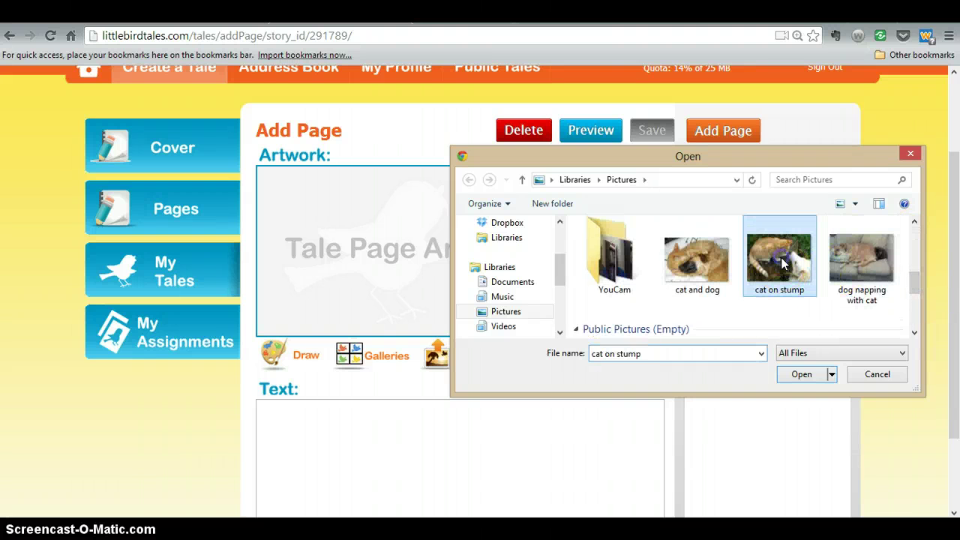
click(802, 375)
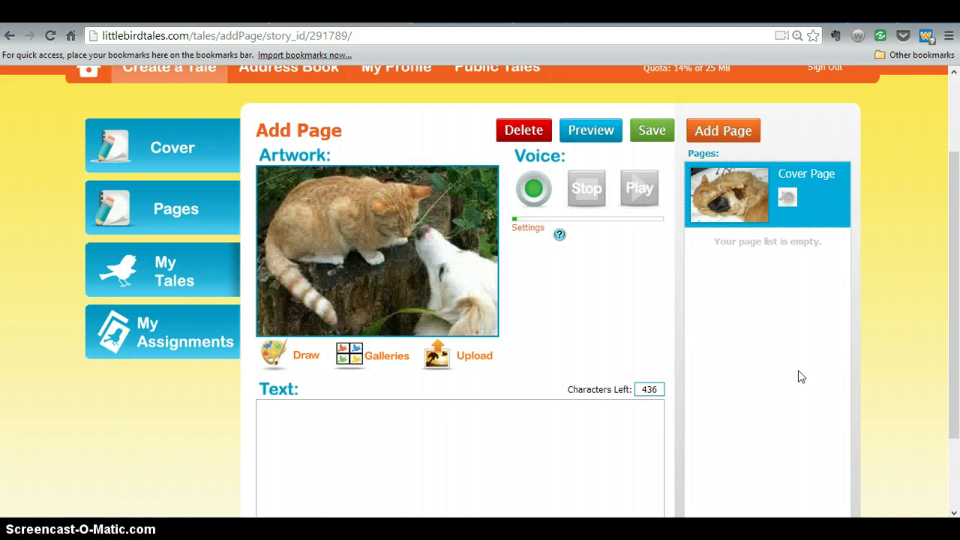
Step: Enter the page text "Tabby sat on the stump looking down at Ace." and save the page
drag(959, 247, 958, 268)
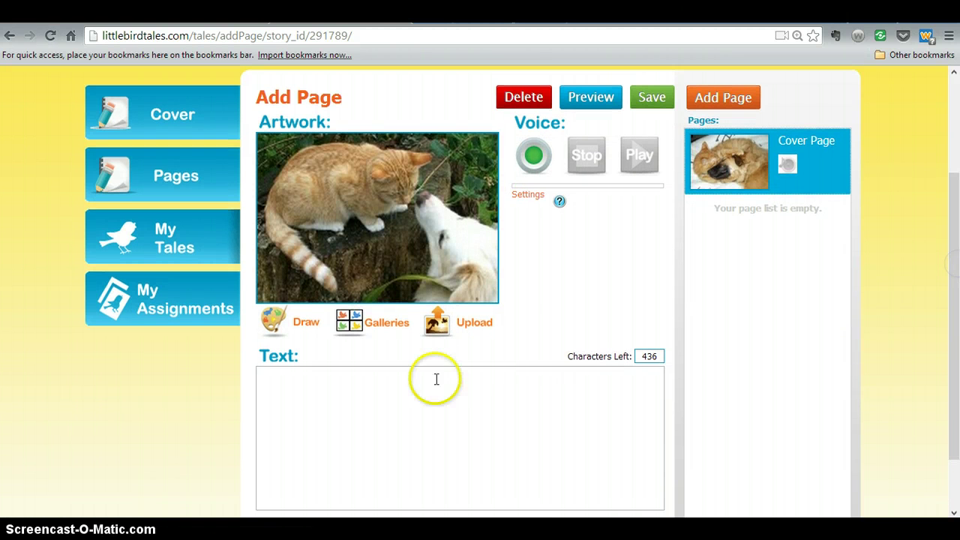
click(360, 391)
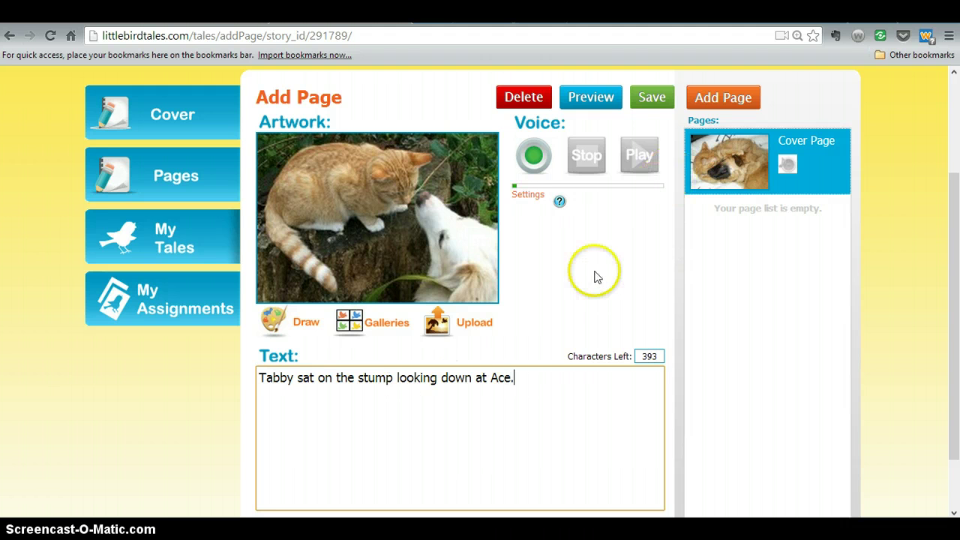
click(650, 103)
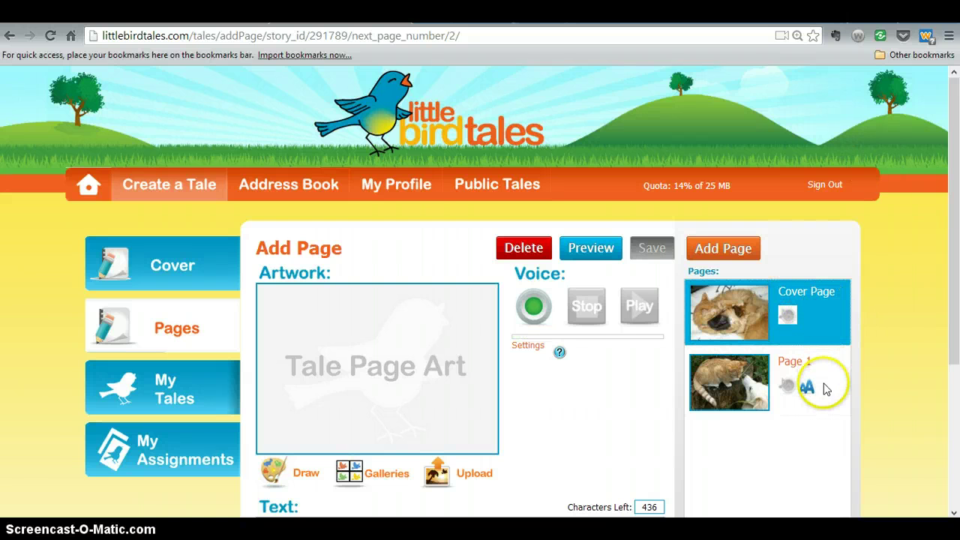
Step: Add another page to the tale and open the drawing pad for its artwork
click(735, 256)
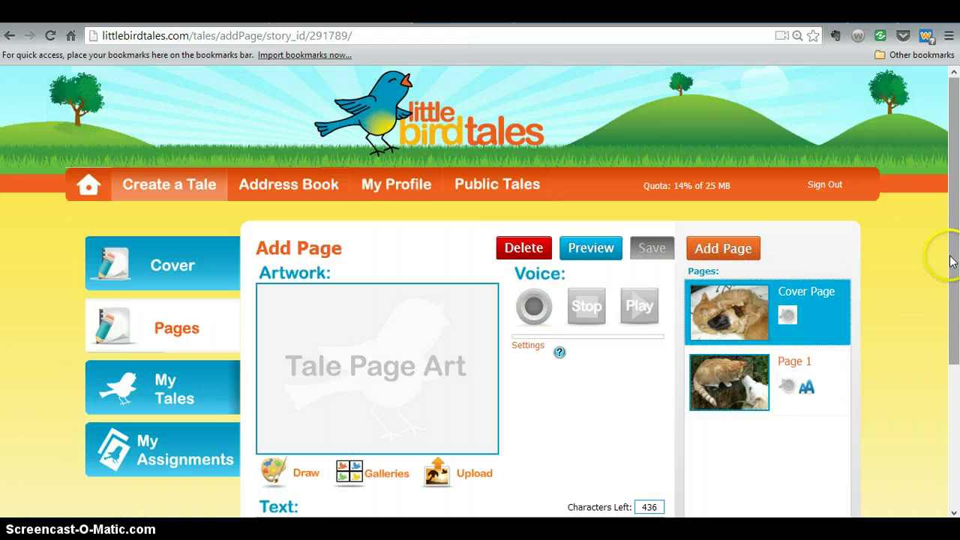
drag(951, 259, 954, 300)
scroll(955, 313, down, 1)
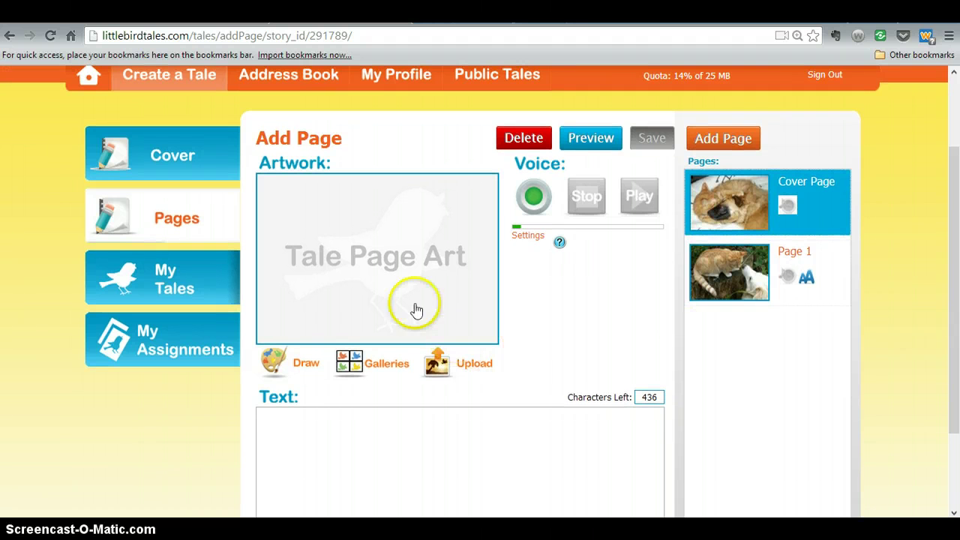
click(296, 365)
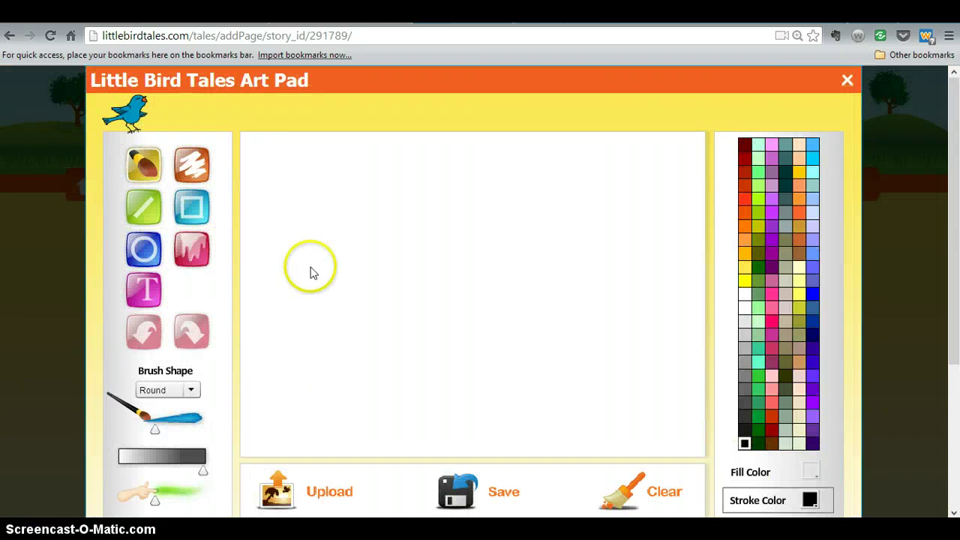
Step: Draw a black capital letter I with the round brush in the upper left area of the canvas
click(148, 174)
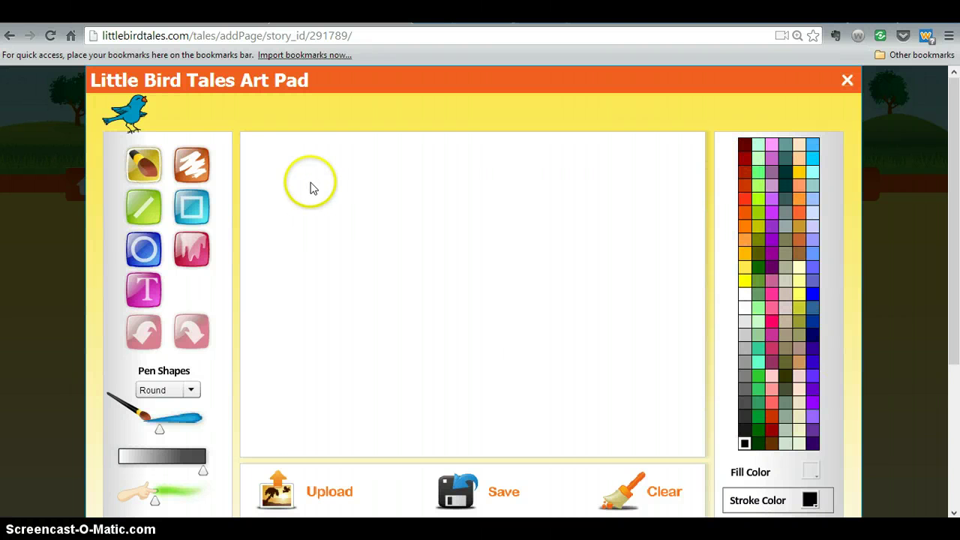
drag(309, 182, 318, 240)
drag(272, 174, 358, 180)
drag(289, 254, 363, 243)
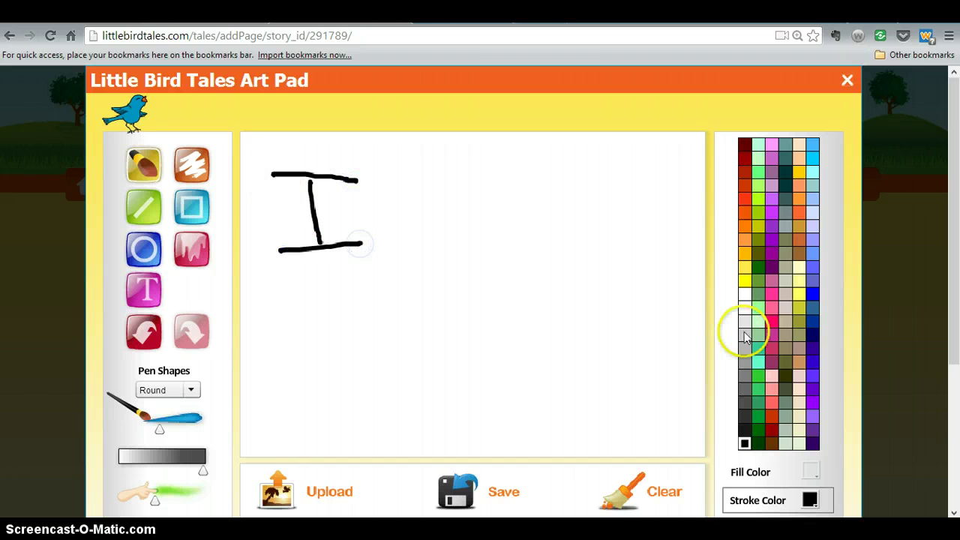
Step: Set the stroke color to red and draw a heart outline beside the letter I
click(744, 198)
mouse_move(480, 199)
mouse_down()
mouse_move(409, 196)
mouse_move(423, 236)
mouse_move(489, 263)
mouse_up()
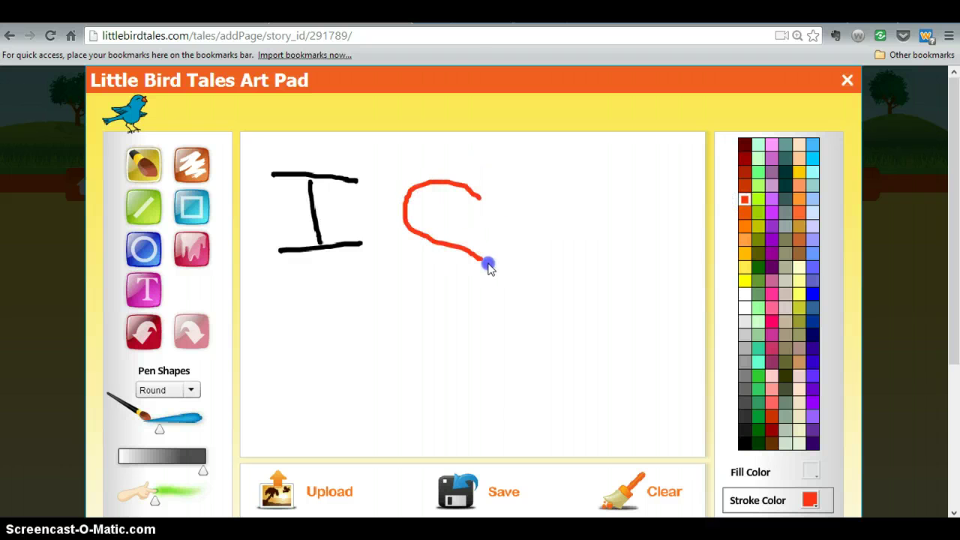
click(484, 203)
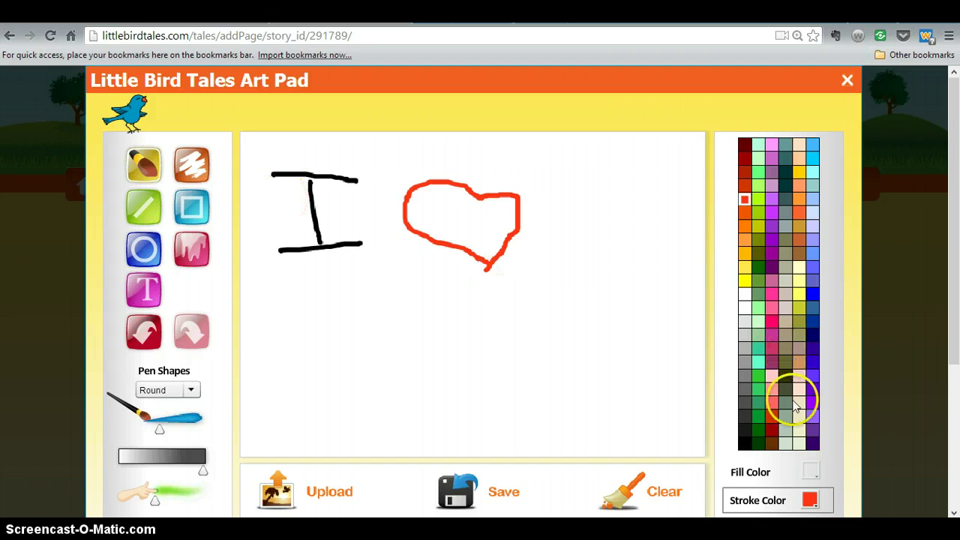
Step: Set the stroke color to black and hand-write "cats!" below the letter I and the heart
click(744, 443)
mouse_move(370, 319)
mouse_down()
mouse_move(329, 381)
mouse_move(390, 401)
mouse_up()
mouse_move(427, 330)
mouse_down()
mouse_move(460, 370)
mouse_move(429, 325)
mouse_up()
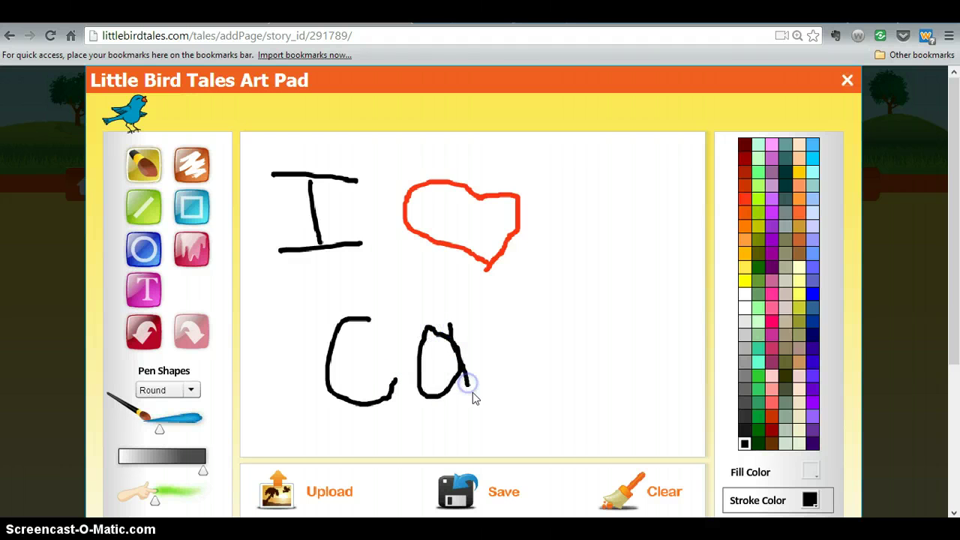
drag(508, 308, 516, 403)
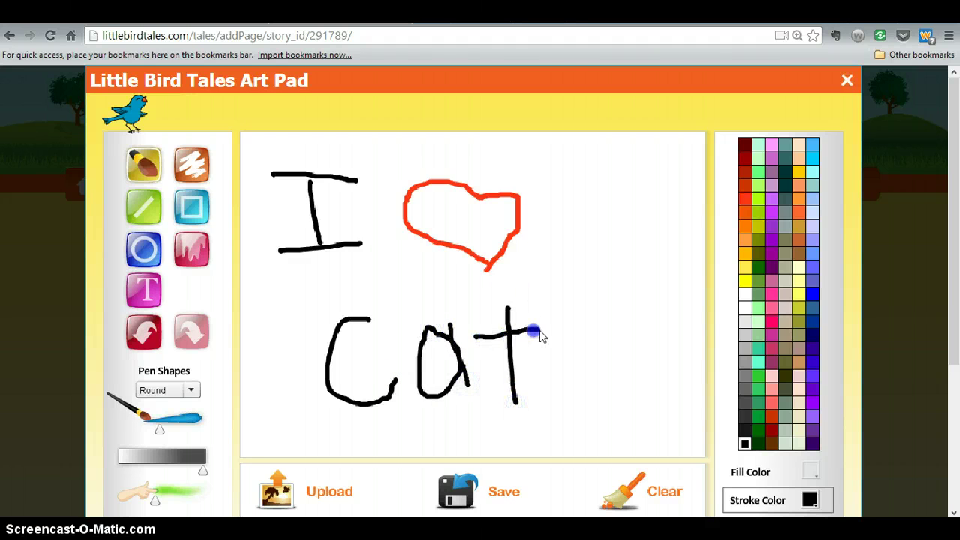
mouse_move(541, 335)
mouse_down()
mouse_move(583, 341)
mouse_move(564, 354)
mouse_move(594, 381)
mouse_move(553, 387)
mouse_up()
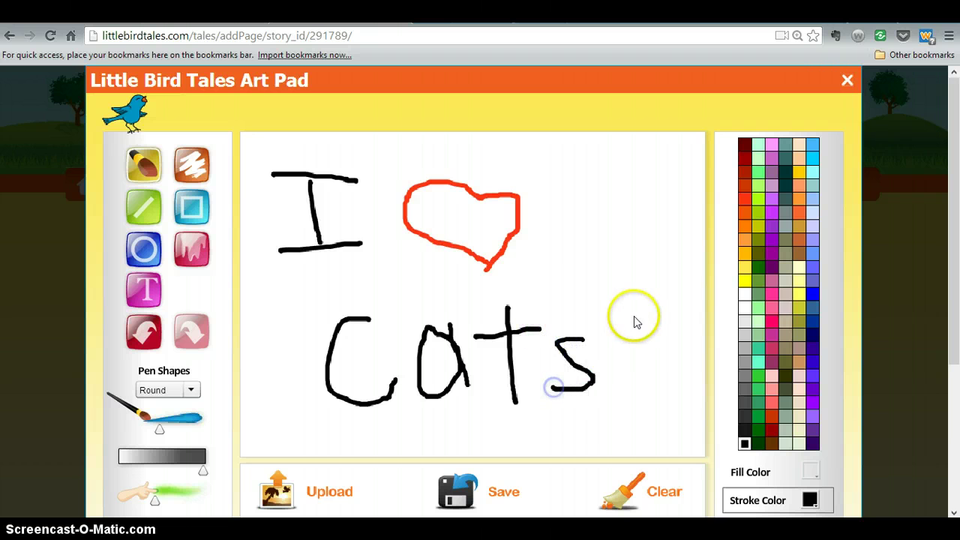
drag(604, 281, 605, 288)
click(605, 299)
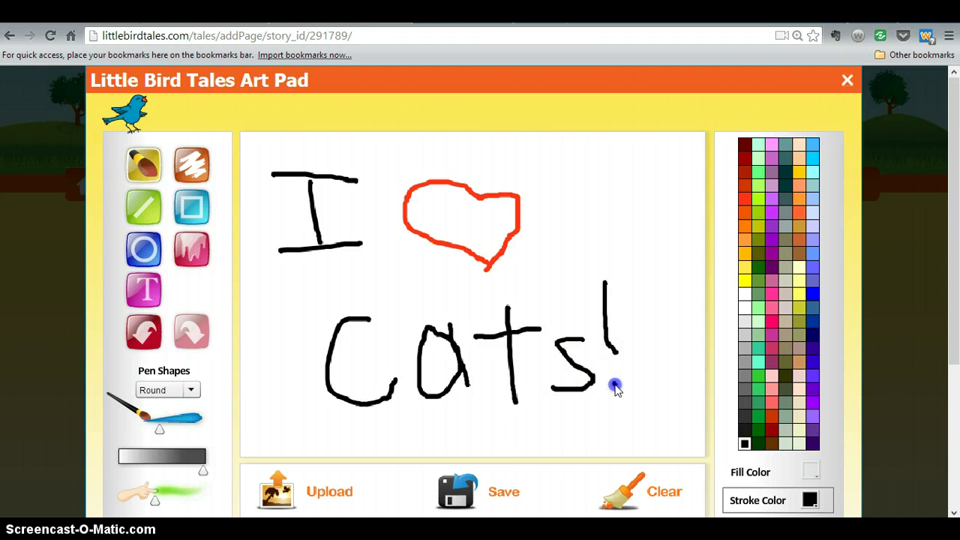
Step: Save the drawing as the page's artwork, close the Art Pad and save the page
click(457, 488)
click(847, 81)
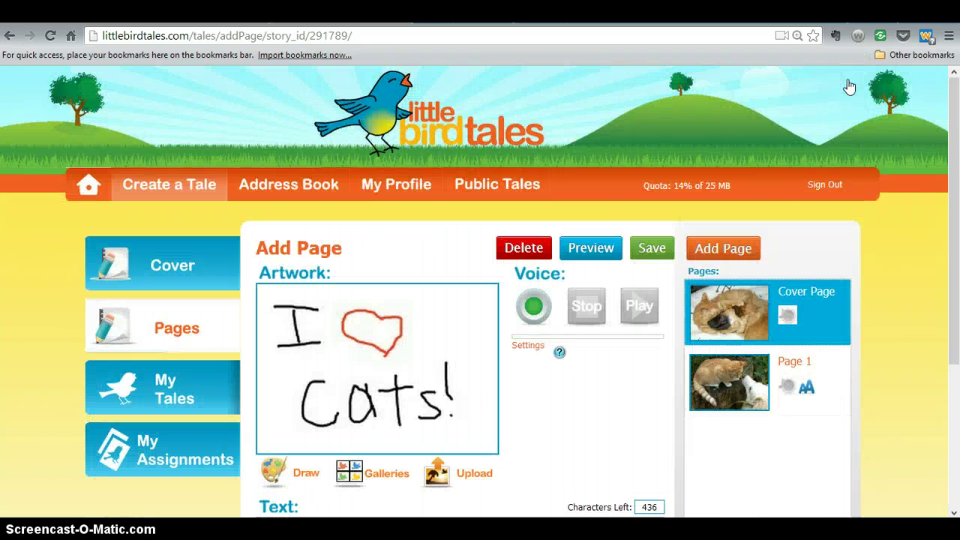
click(658, 254)
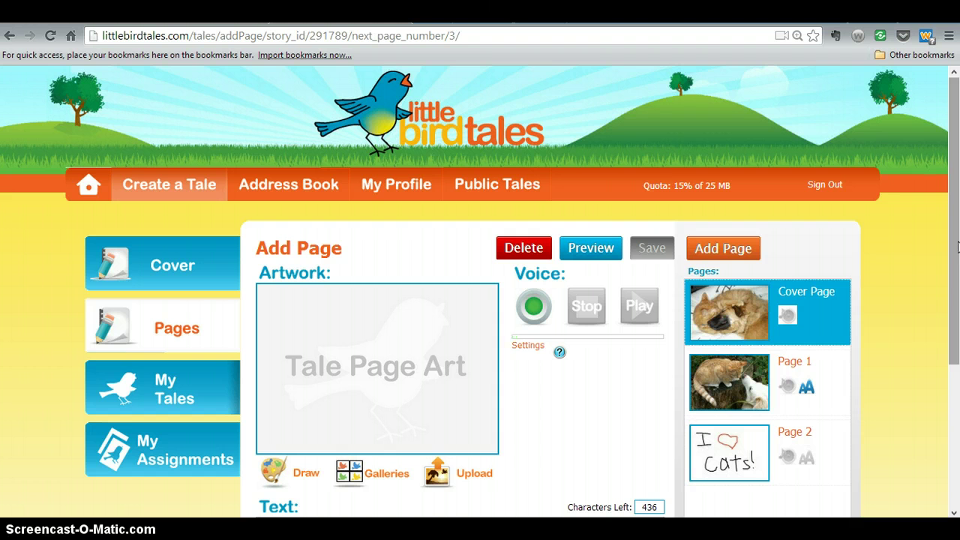
Step: Preview the "Cats and Dogs" tale and play it through its pages
drag(954, 238, 958, 290)
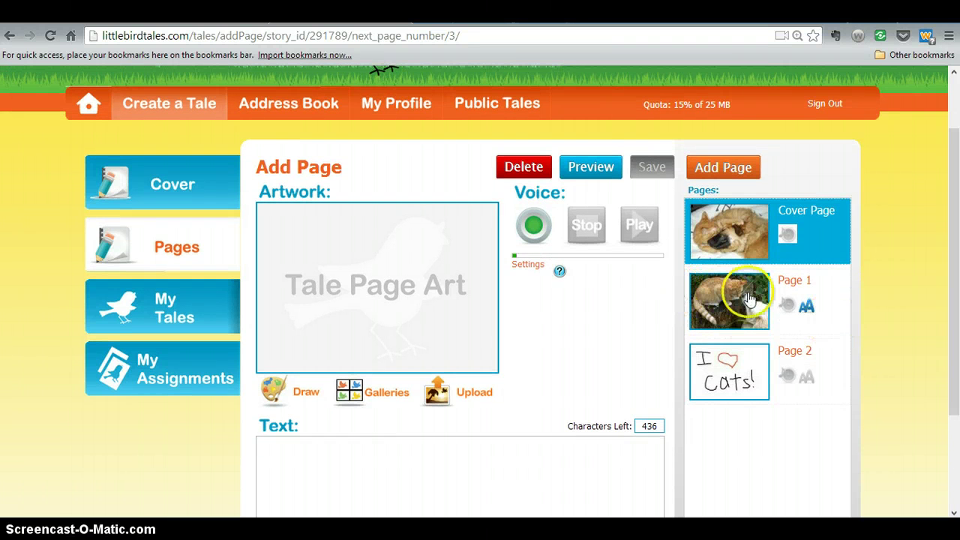
click(591, 168)
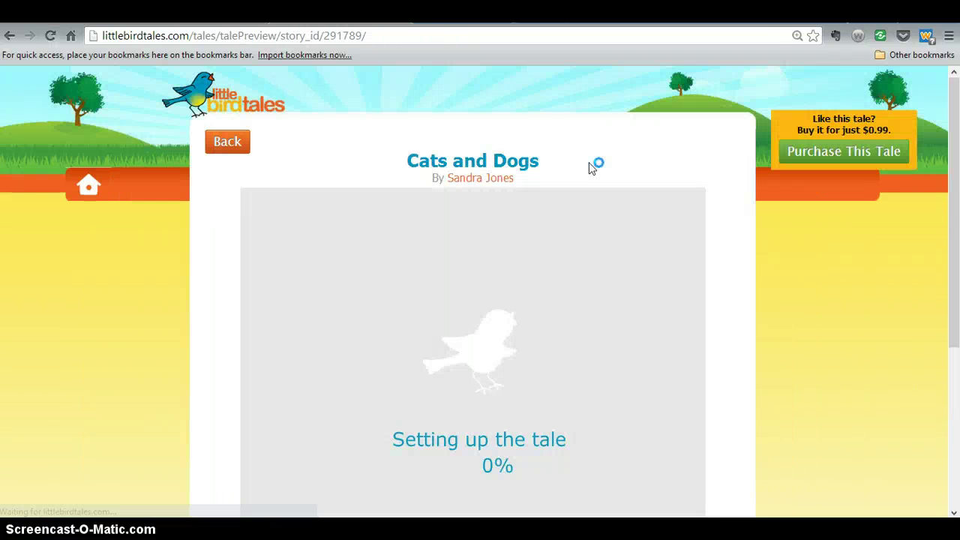
drag(957, 196, 958, 261)
click(471, 259)
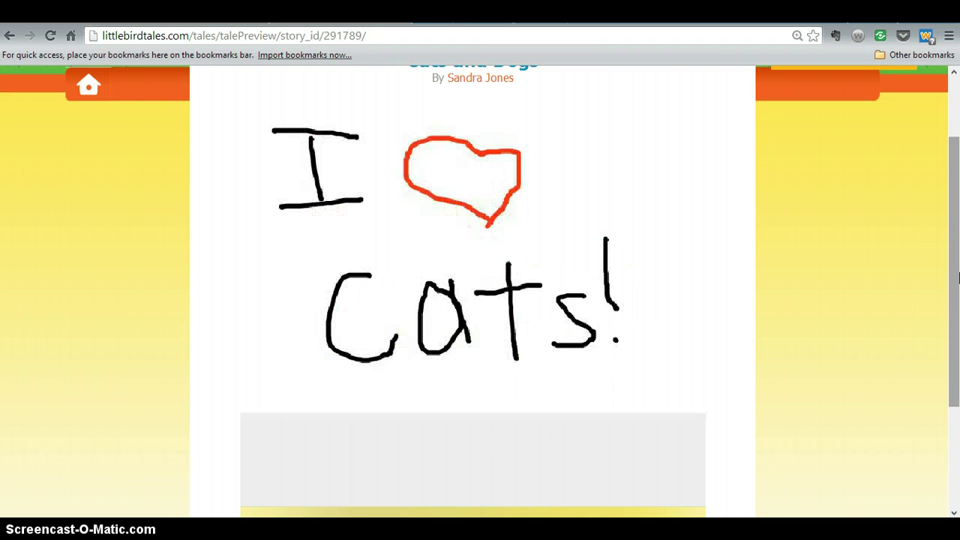
drag(959, 275, 956, 208)
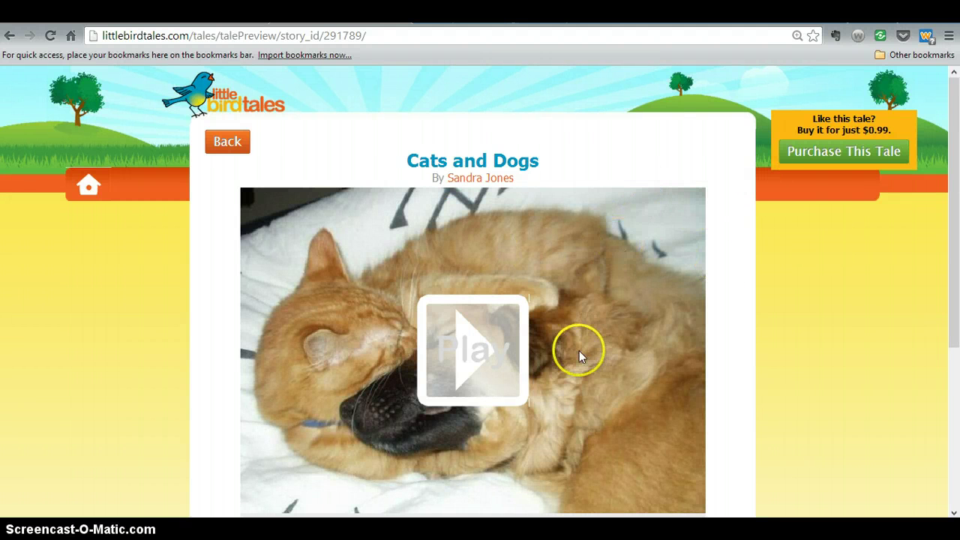
Step: Open the MP4 purchase page for the tale and examine its terms and payment options
click(819, 152)
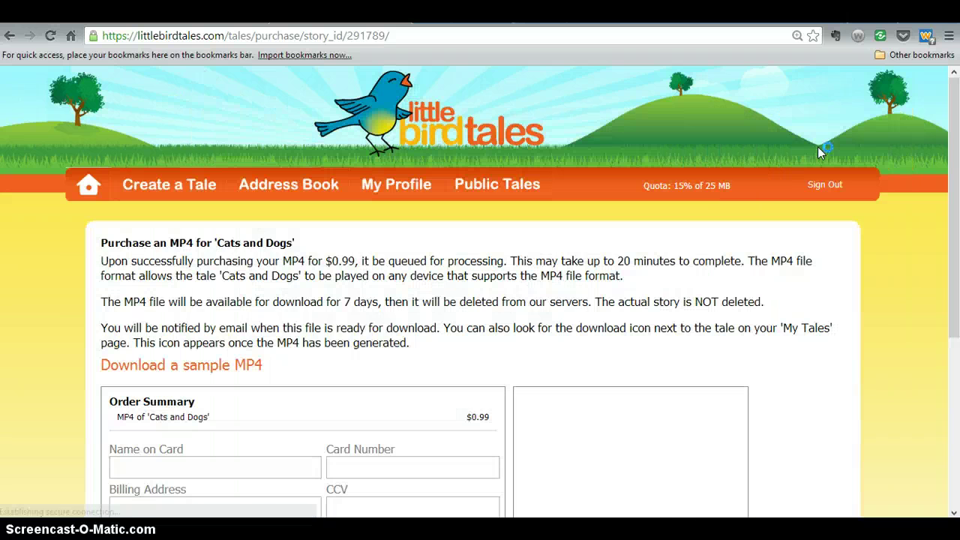
click(954, 132)
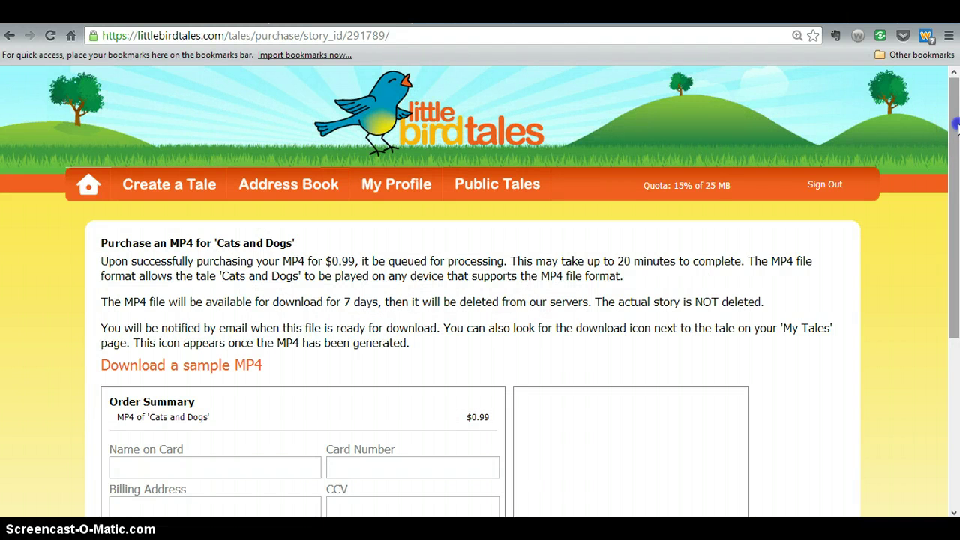
drag(955, 129, 957, 247)
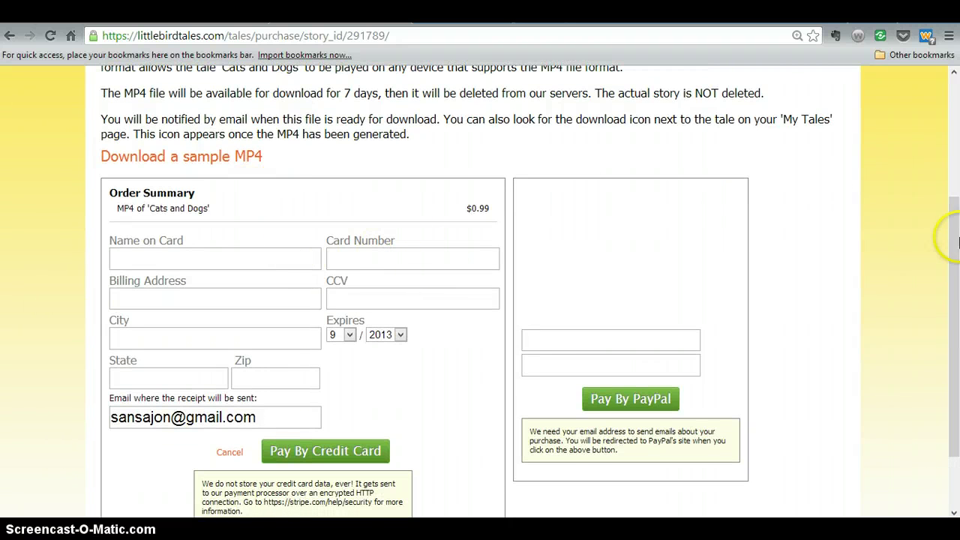
drag(958, 241, 957, 219)
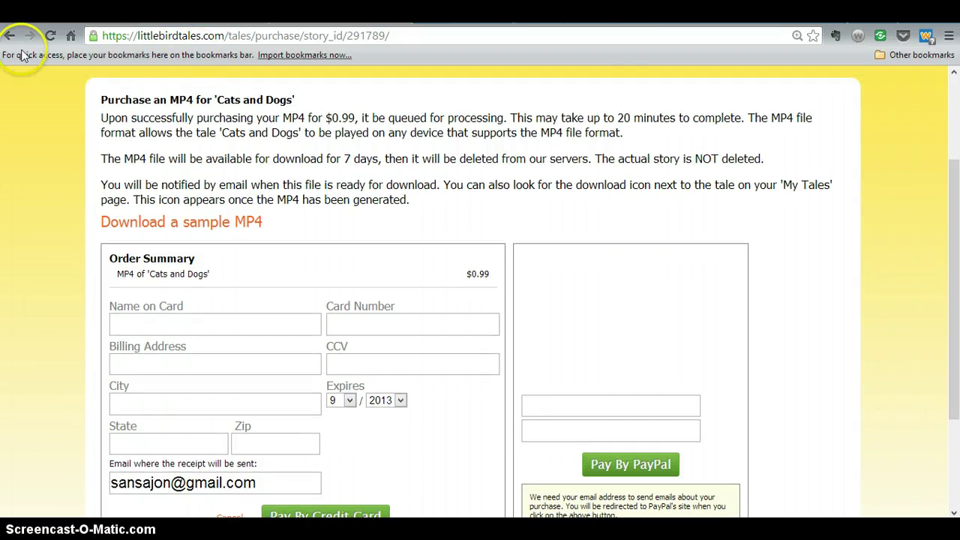
drag(954, 307, 952, 176)
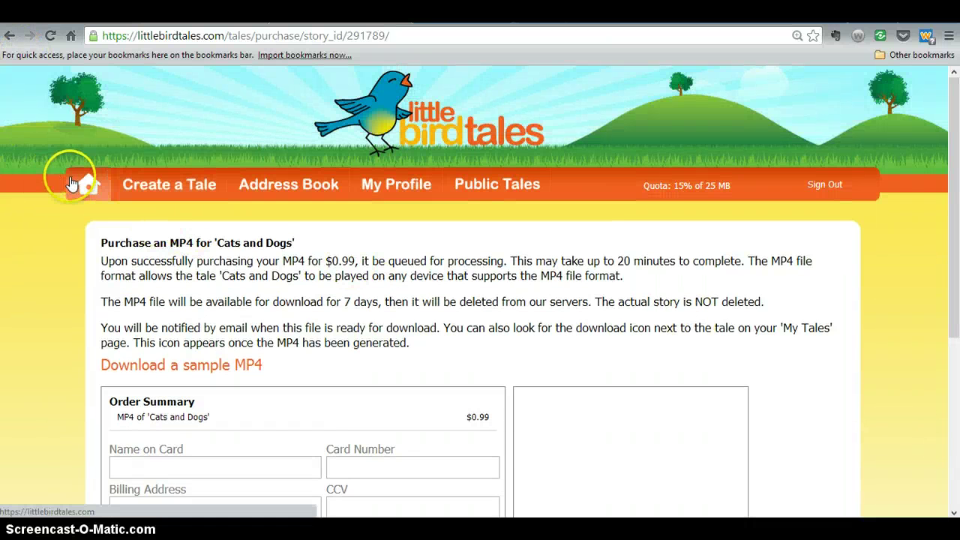
Step: Return to the home page, list the saved tales and open "Cats and Dogs" for editing
click(88, 188)
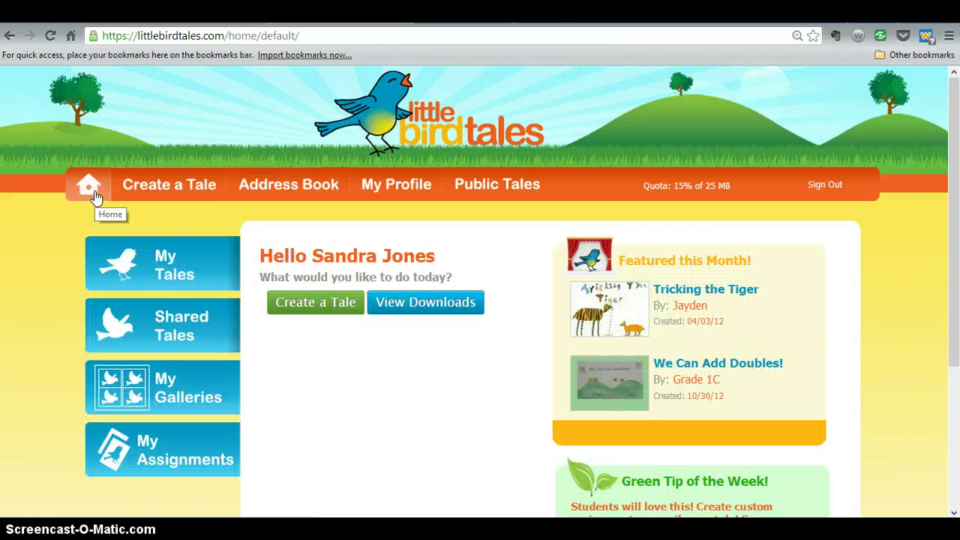
click(164, 270)
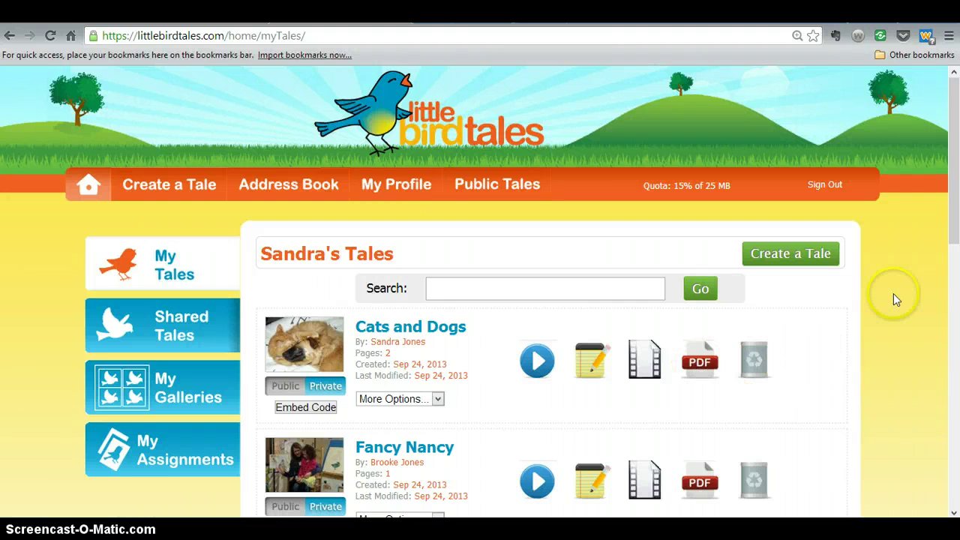
mouse_move(957, 194)
mouse_down()
mouse_move(957, 396)
mouse_move(957, 208)
mouse_up()
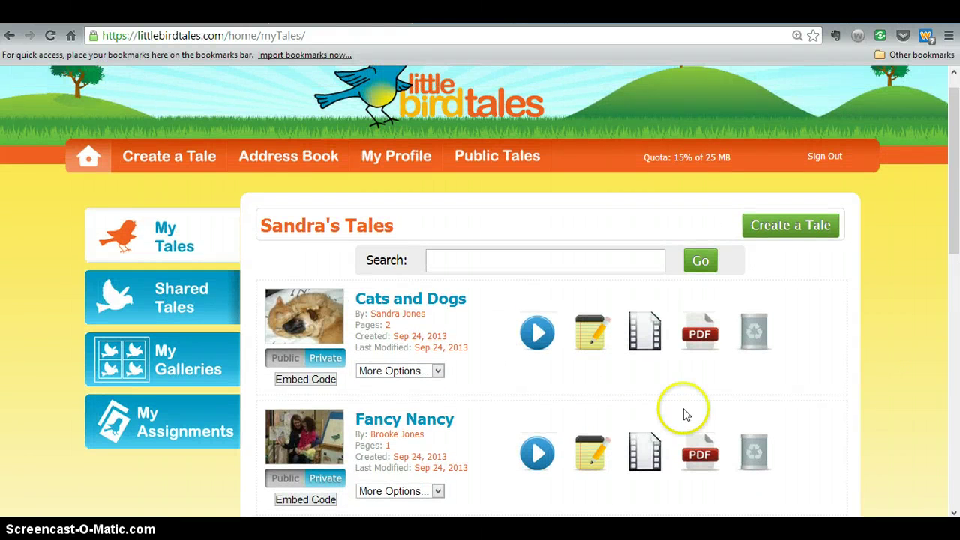
click(590, 331)
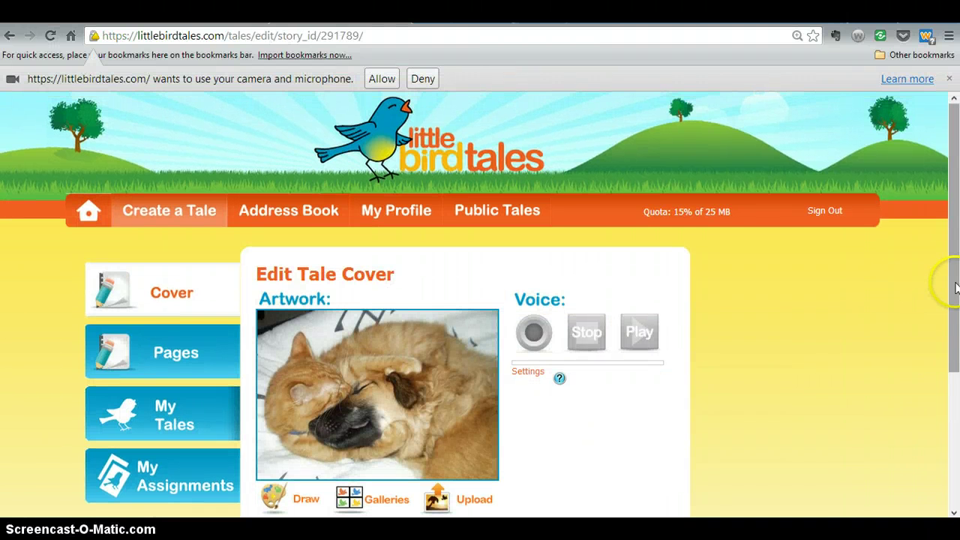
Step: Check the voice recorder's Flash Player privacy settings and allow the site to use the camera and microphone
drag(956, 281, 957, 385)
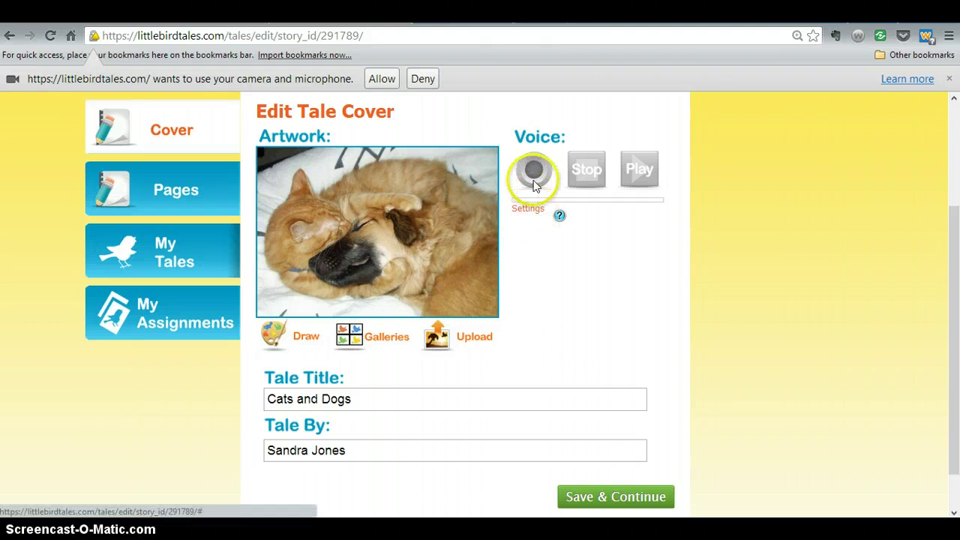
click(529, 209)
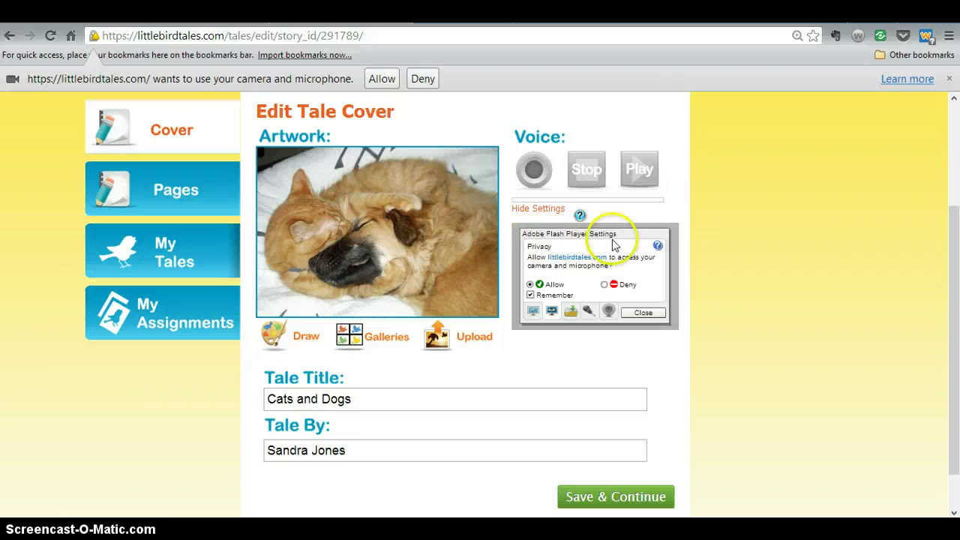
click(642, 313)
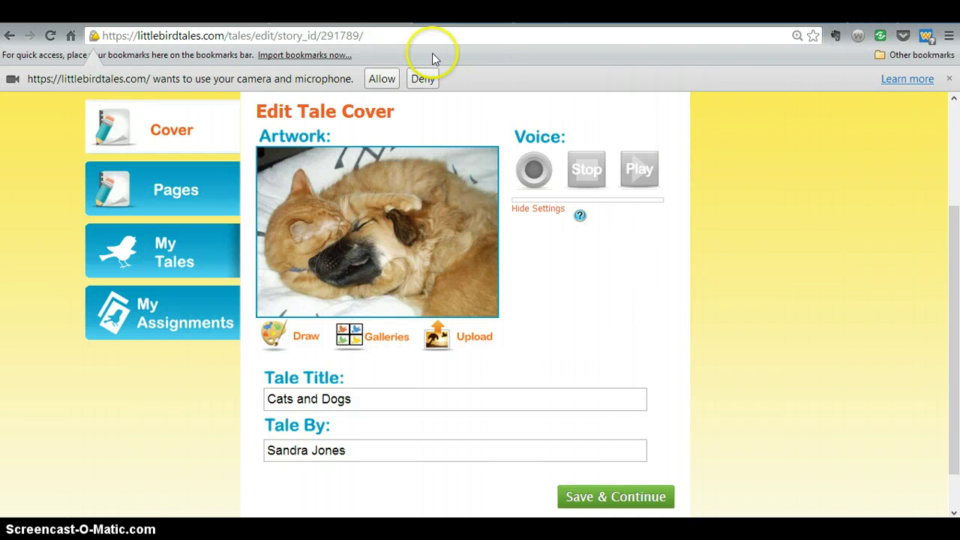
click(384, 78)
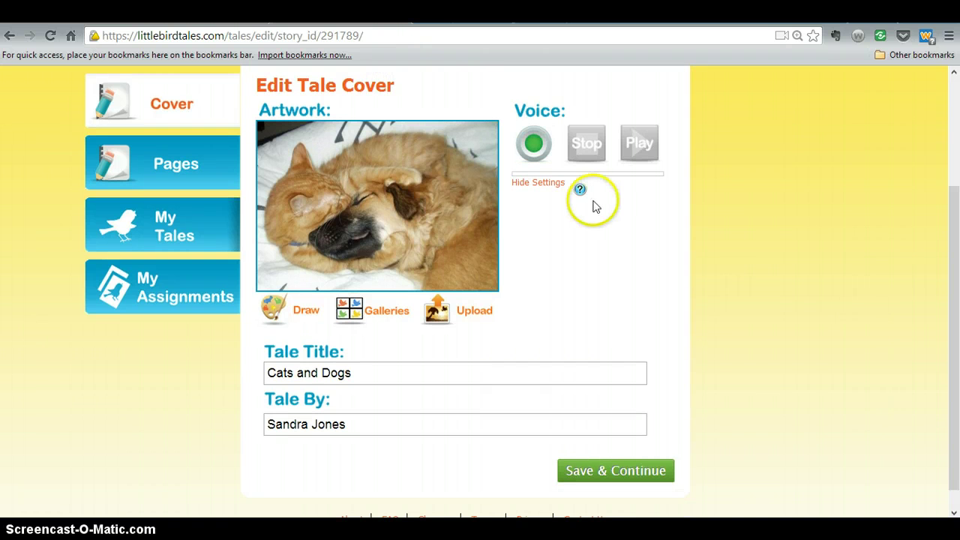
Step: Try to record a voice clip for the cover and recheck the Flash Player privacy settings
click(536, 147)
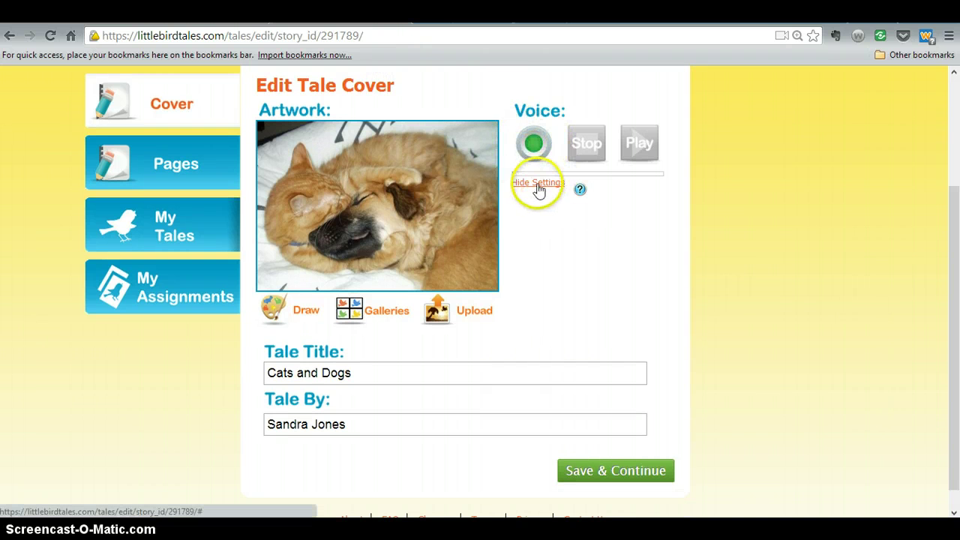
click(535, 184)
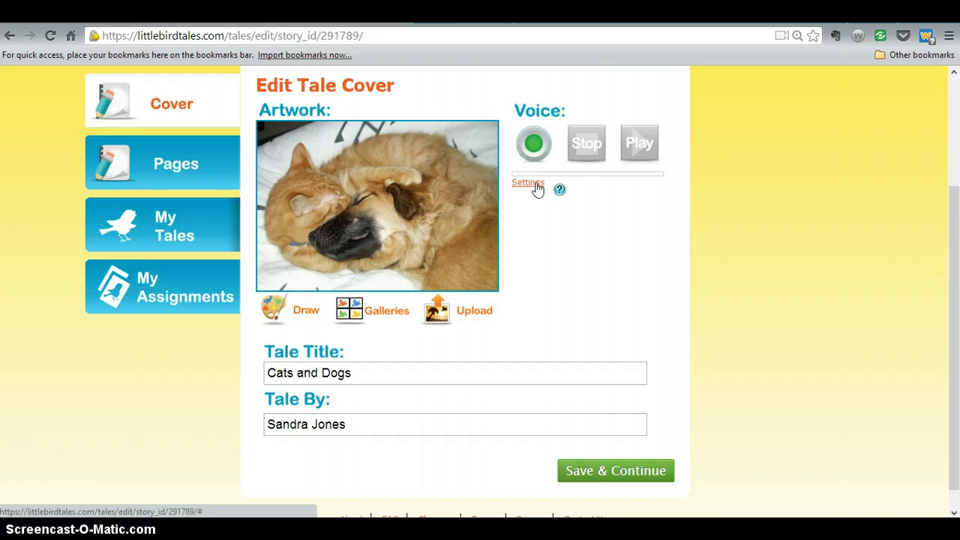
click(859, 307)
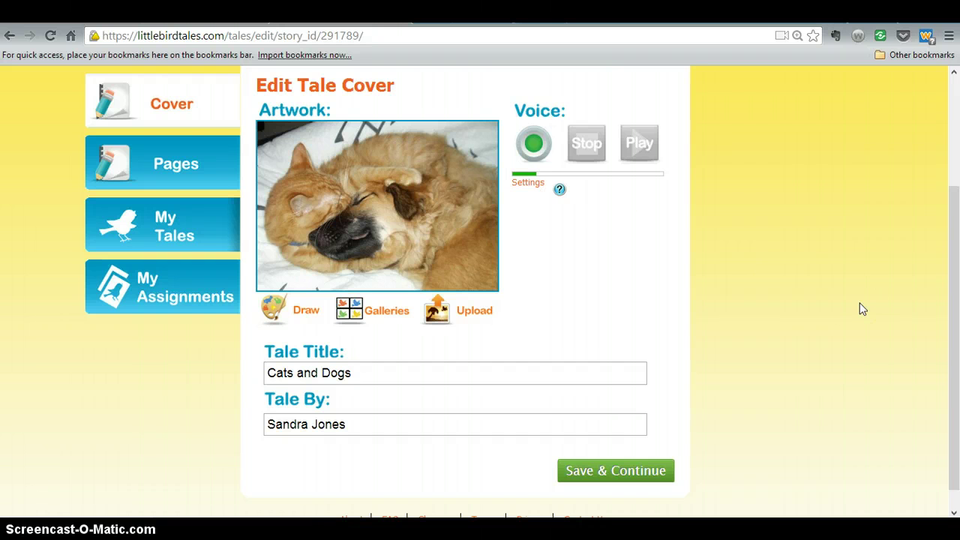
click(533, 143)
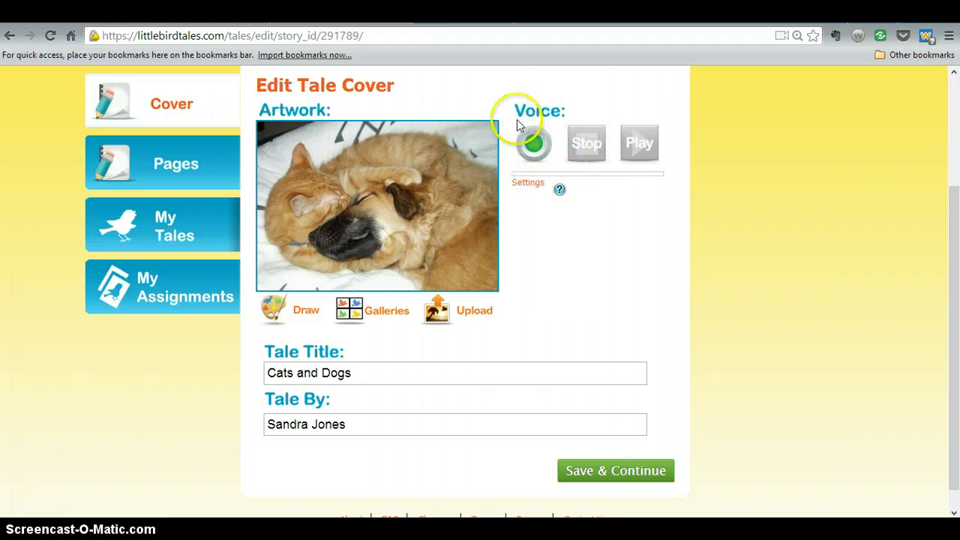
click(525, 183)
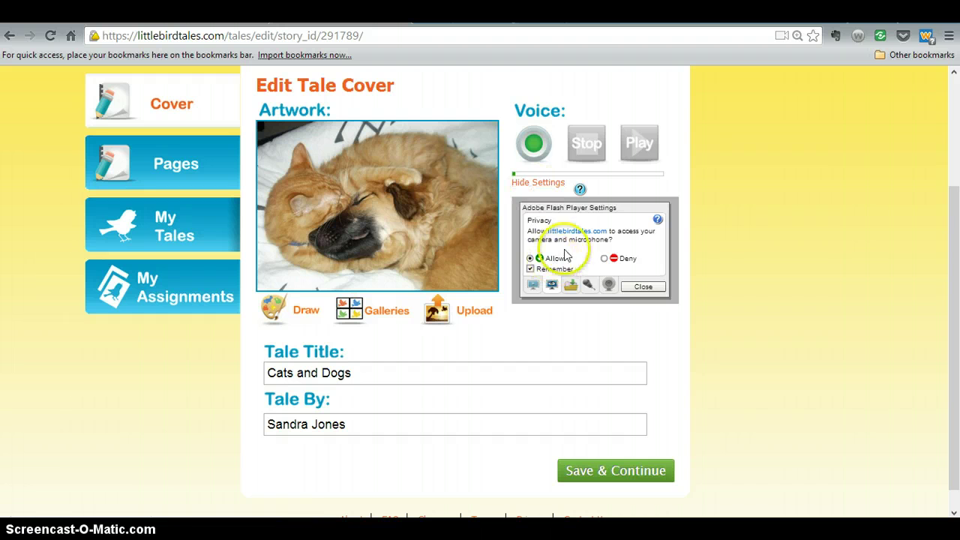
click(644, 287)
drag(958, 306, 958, 285)
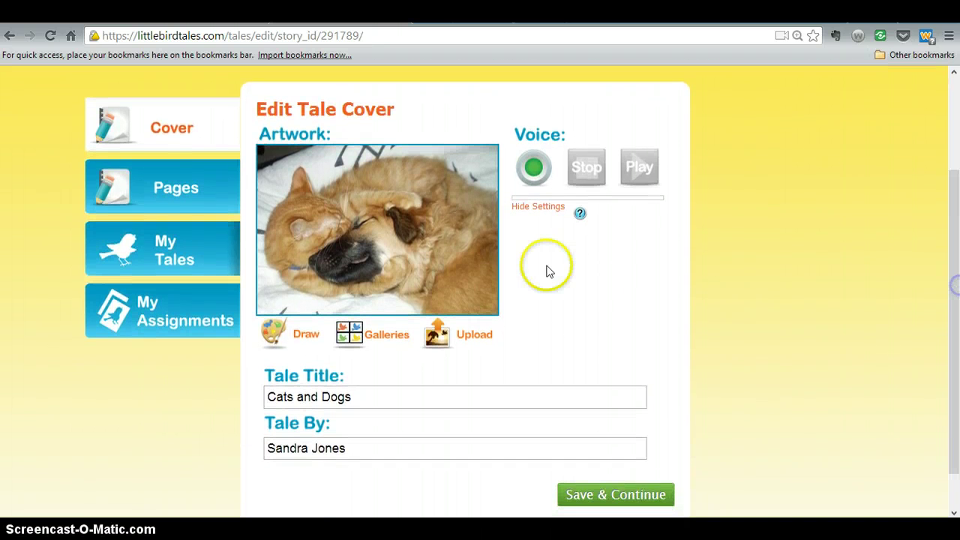
Step: Record a short voice narration for the tale cover and play it back
click(534, 171)
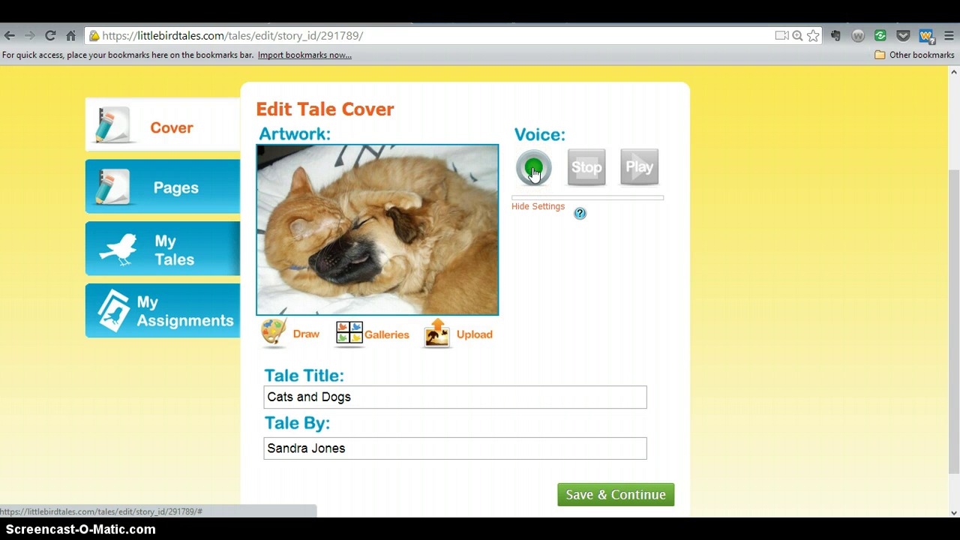
click(534, 171)
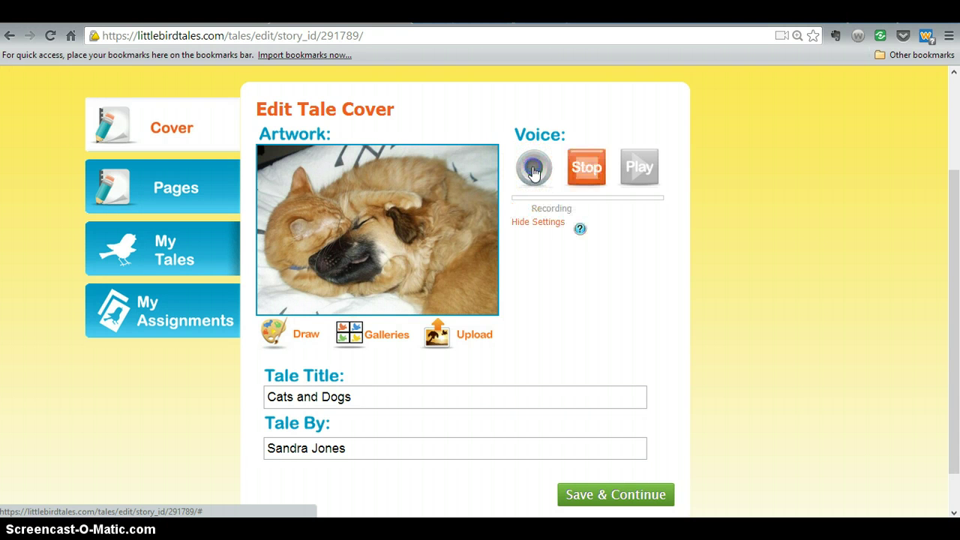
mouse_move(575, 260)
mouse_down()
mouse_move(598, 281)
mouse_move(594, 195)
mouse_up()
click(588, 177)
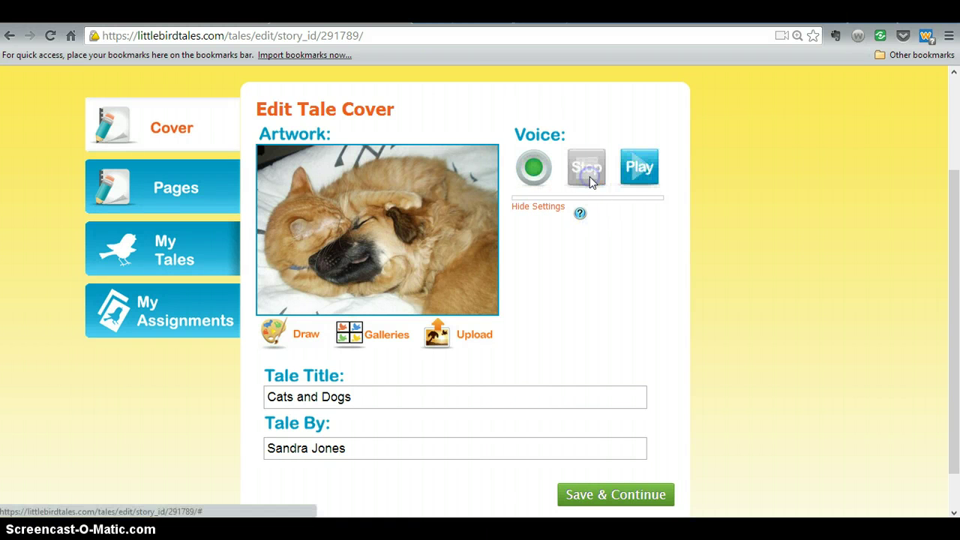
mouse_move(553, 339)
mouse_down()
mouse_move(534, 337)
mouse_move(569, 234)
mouse_up()
click(648, 170)
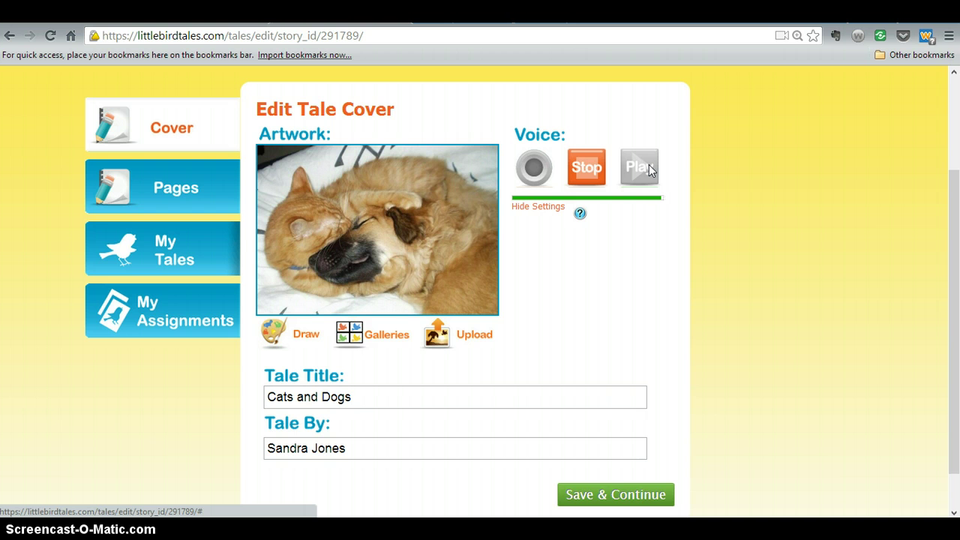
Step: Save the cover with its voice recording and open Page 1 for editing
click(604, 493)
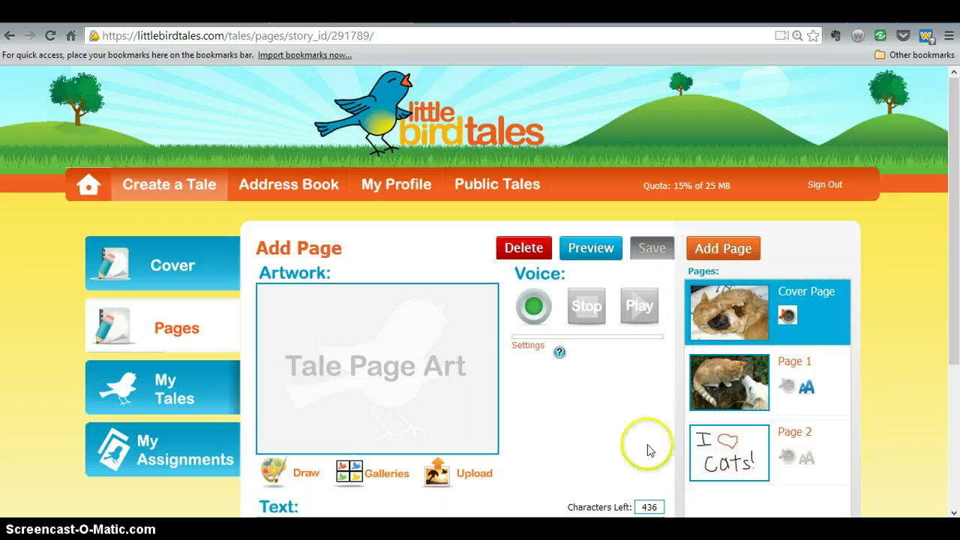
click(738, 376)
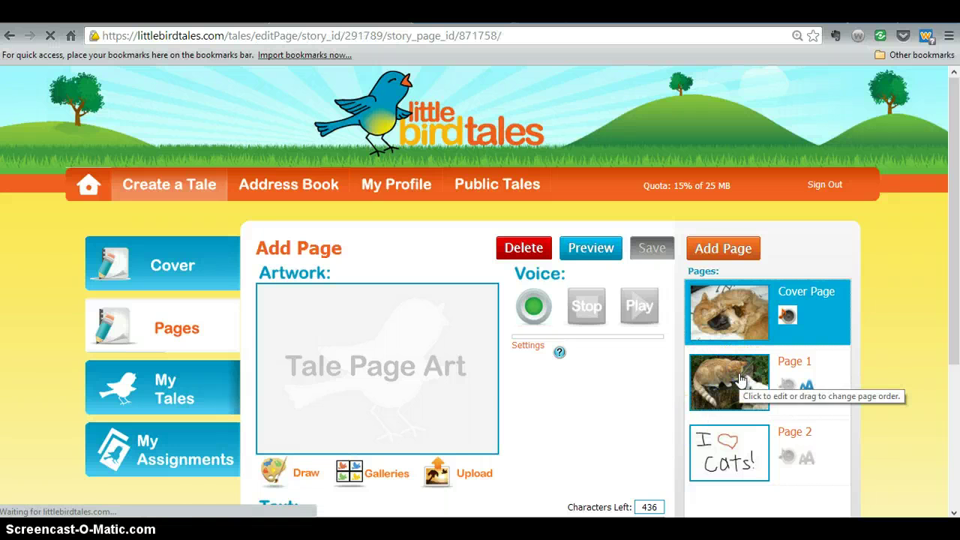
Step: Record a short voice narration for Page 1, the cat-on-the-stump page
drag(957, 243, 954, 335)
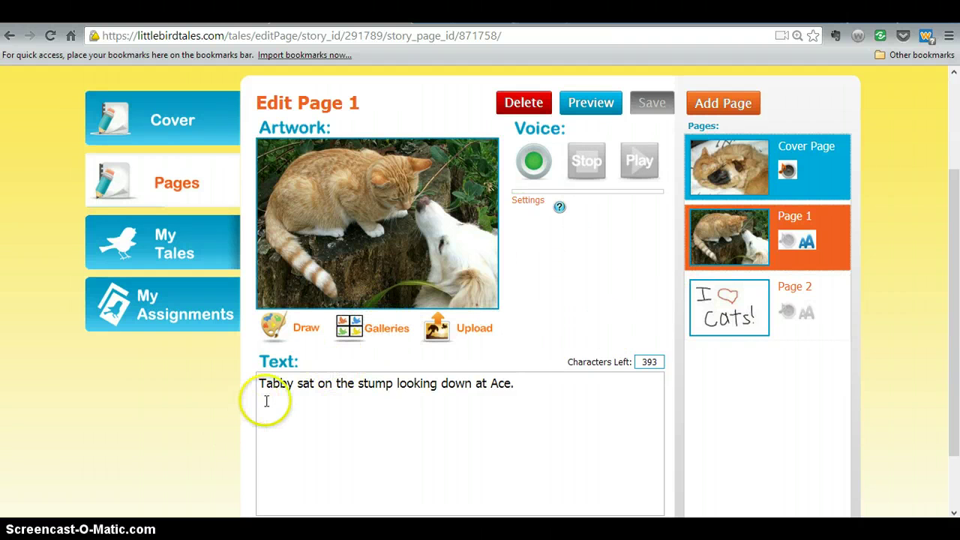
click(533, 167)
click(534, 167)
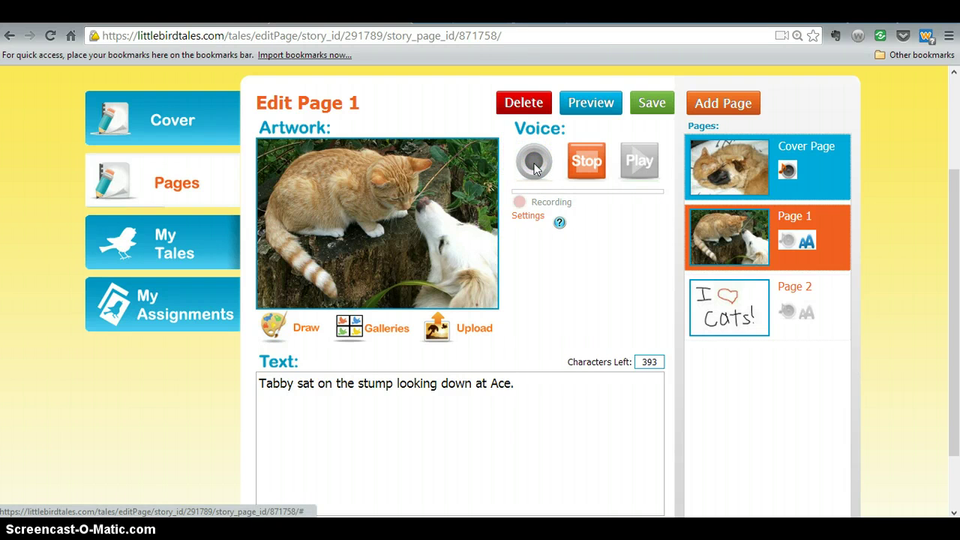
click(582, 234)
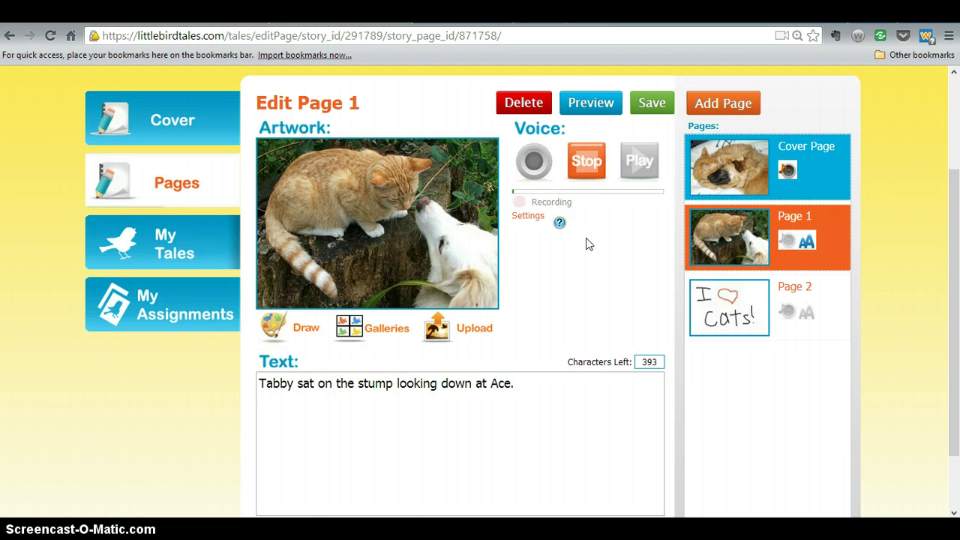
click(589, 172)
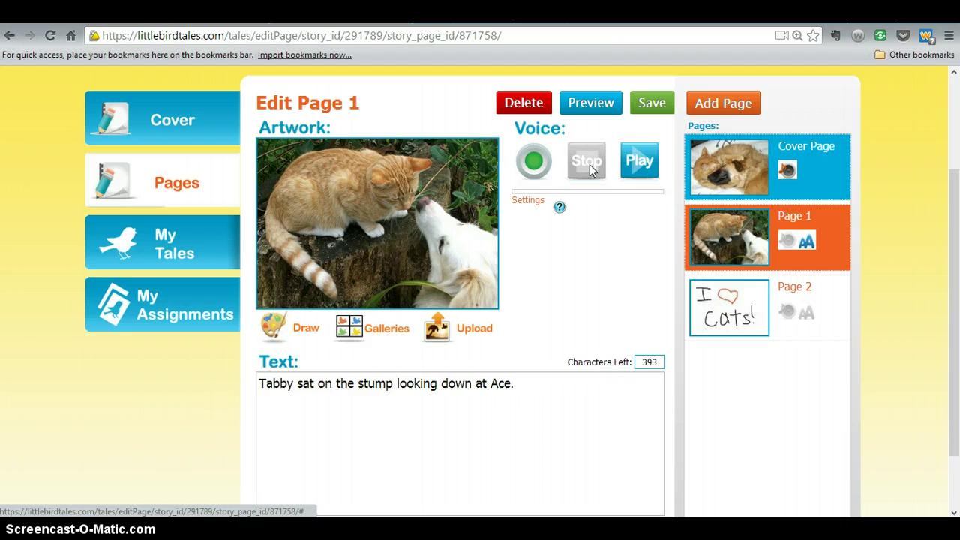
Step: Play back the Page 1 narration and save the page
click(640, 166)
click(642, 164)
click(648, 107)
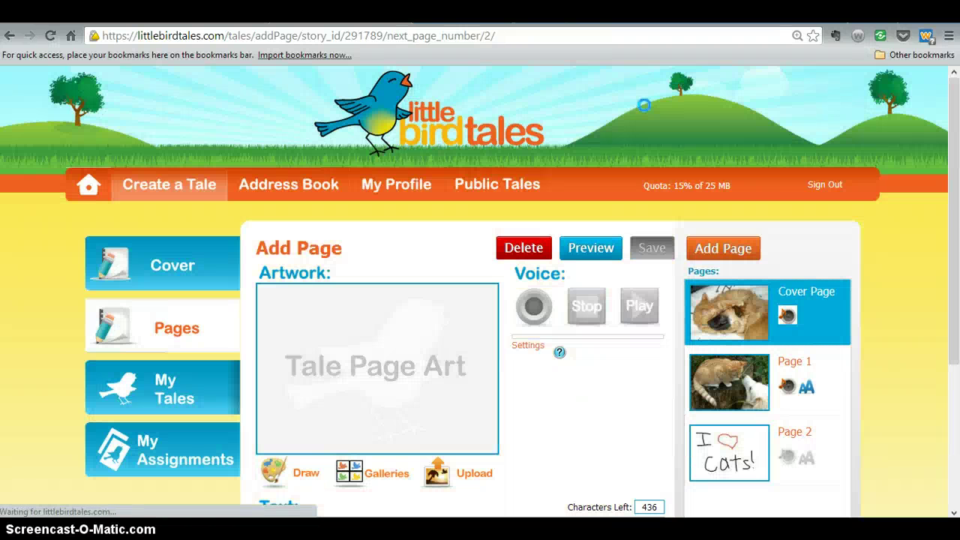
Step: Go to the list of own tales and display the link and embed code for the "Cats and Dogs" tale
drag(956, 238, 957, 287)
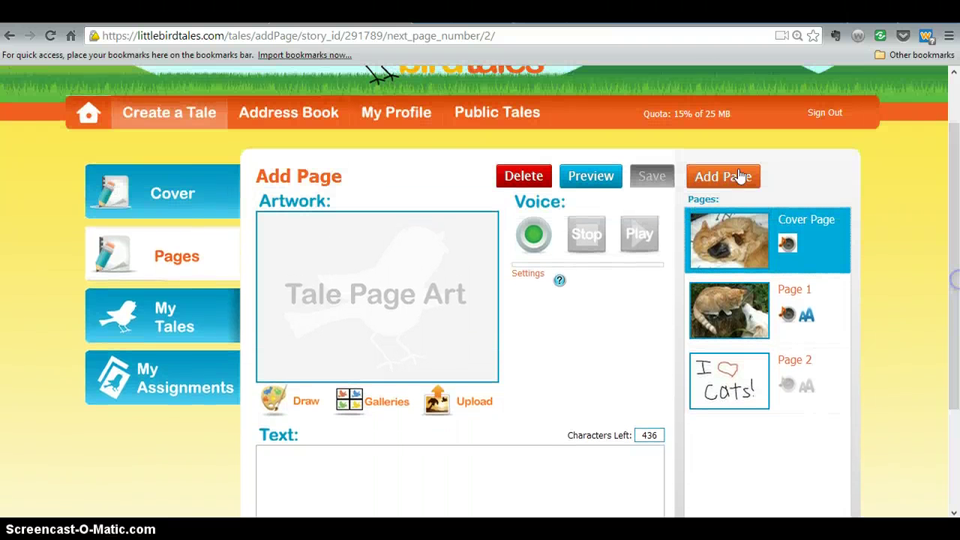
click(83, 114)
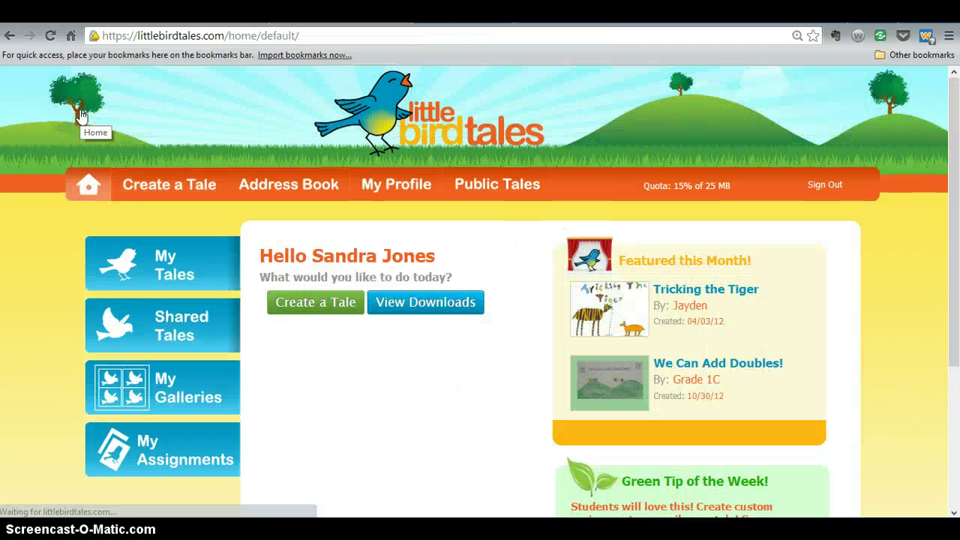
click(189, 277)
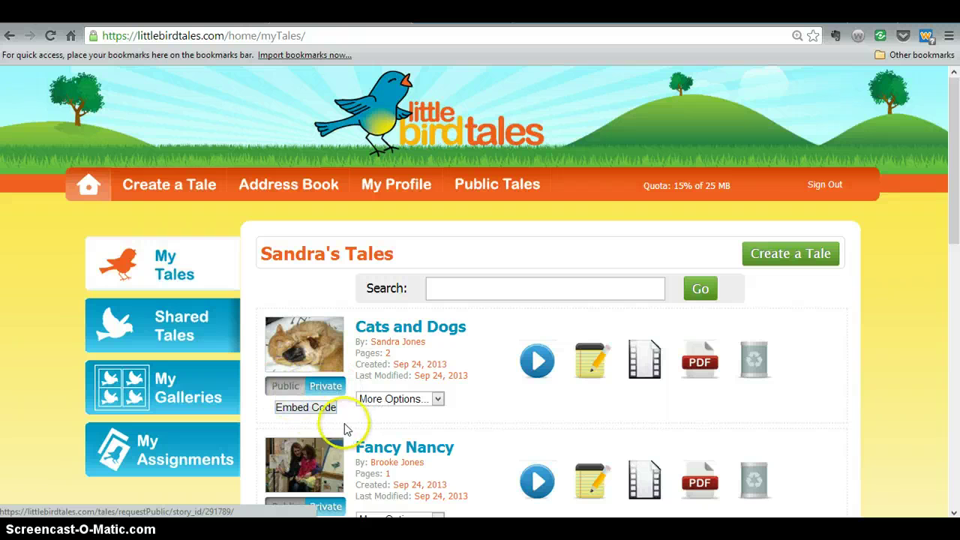
click(315, 414)
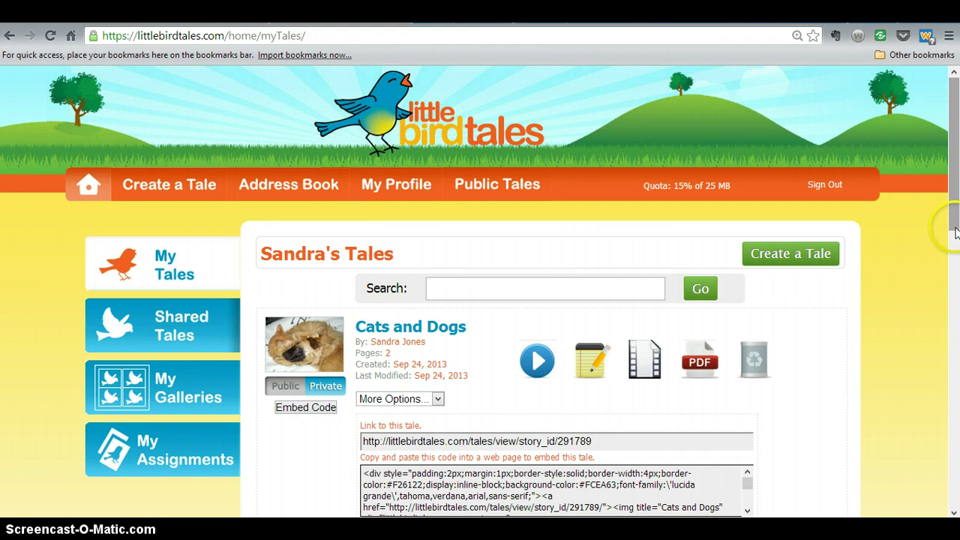
mouse_move(952, 228)
mouse_down()
mouse_move(954, 296)
mouse_move(955, 263)
mouse_up()
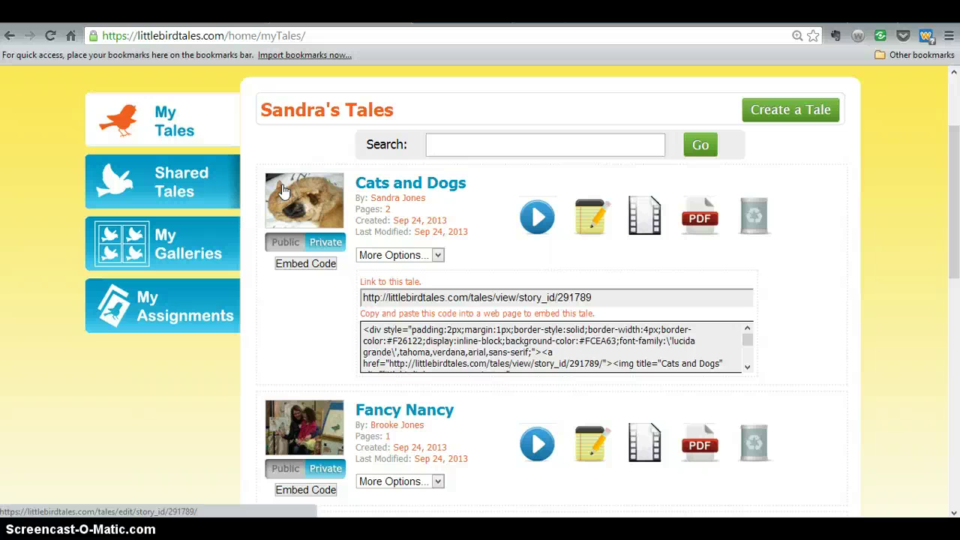
Step: Open the "Cats and Dogs" tale for editing from its cover picture, and return to the site's home page
click(283, 192)
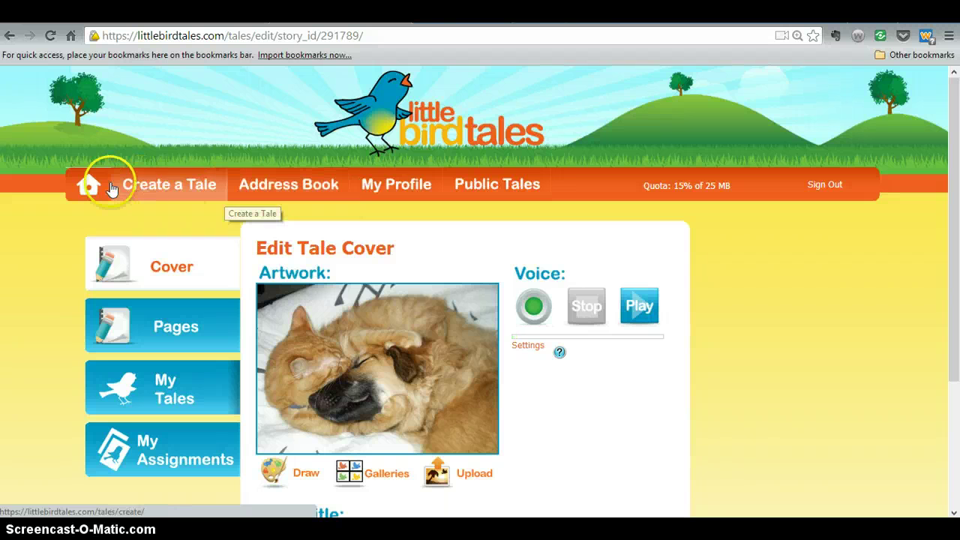
click(88, 189)
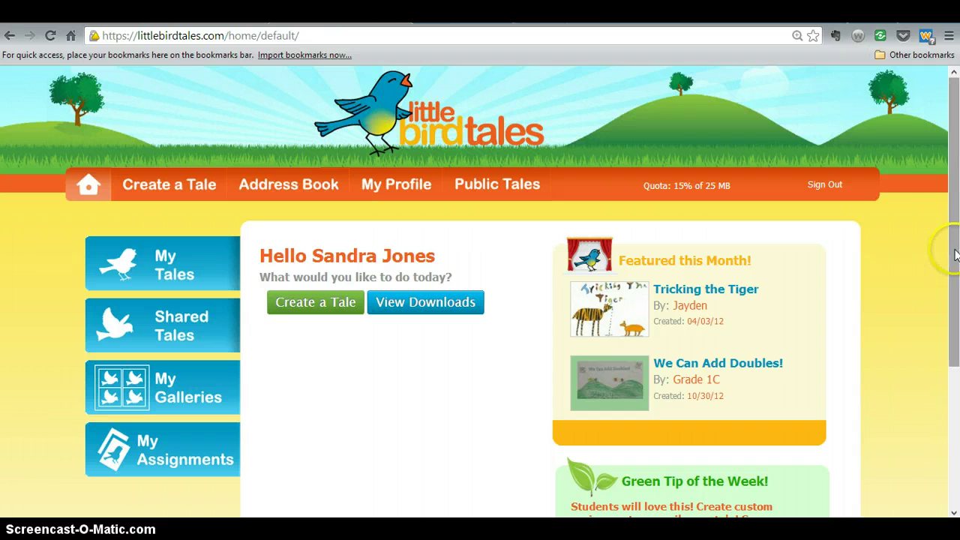
mouse_move(956, 251)
mouse_down()
mouse_move(956, 390)
mouse_move(956, 235)
mouse_up()
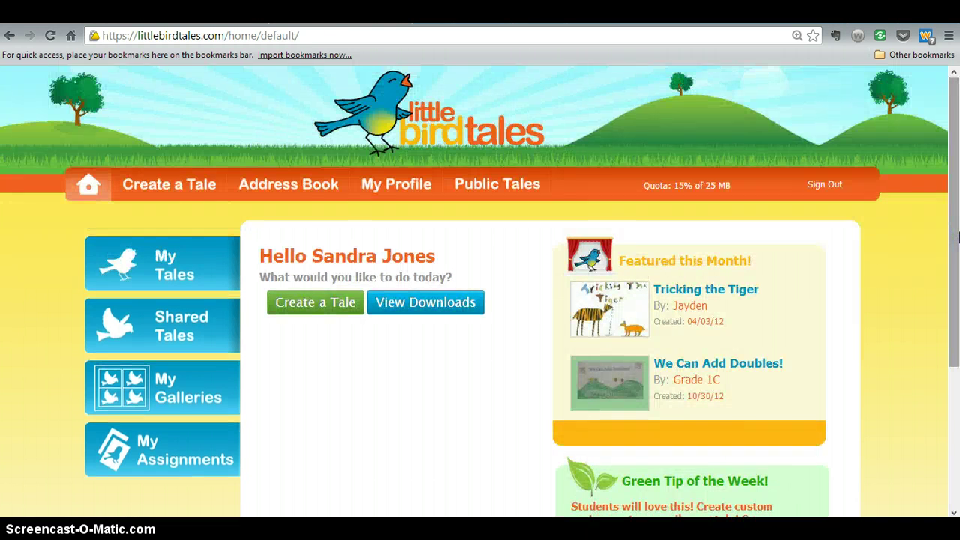